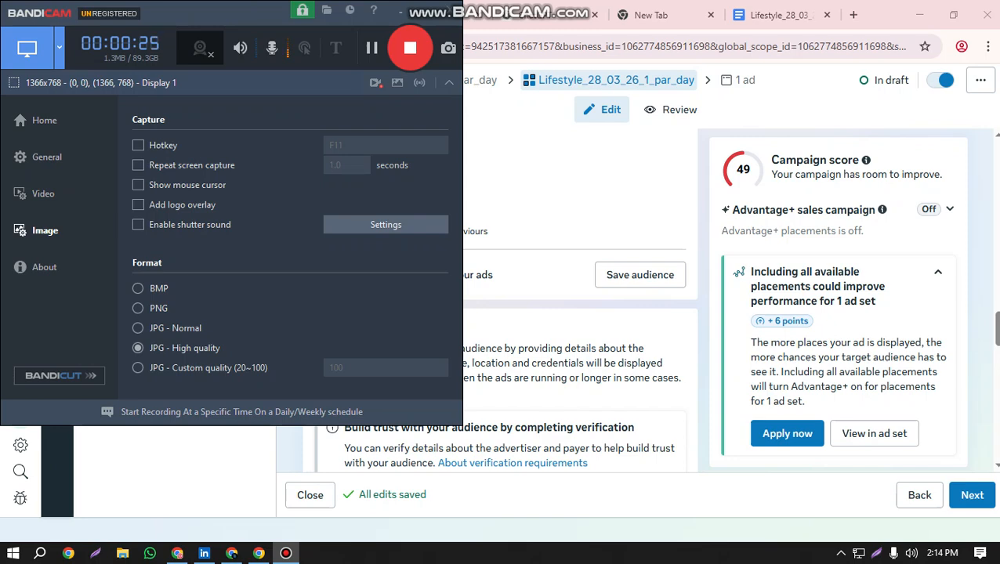
# Minimize the recorder window, open the Lifestyle_28_03_26_1_par_day campaign and review its details, daily budget, additional budget settings and audience reporting
pyautogui.click(420, 11)
pyautogui.click(424, 10)
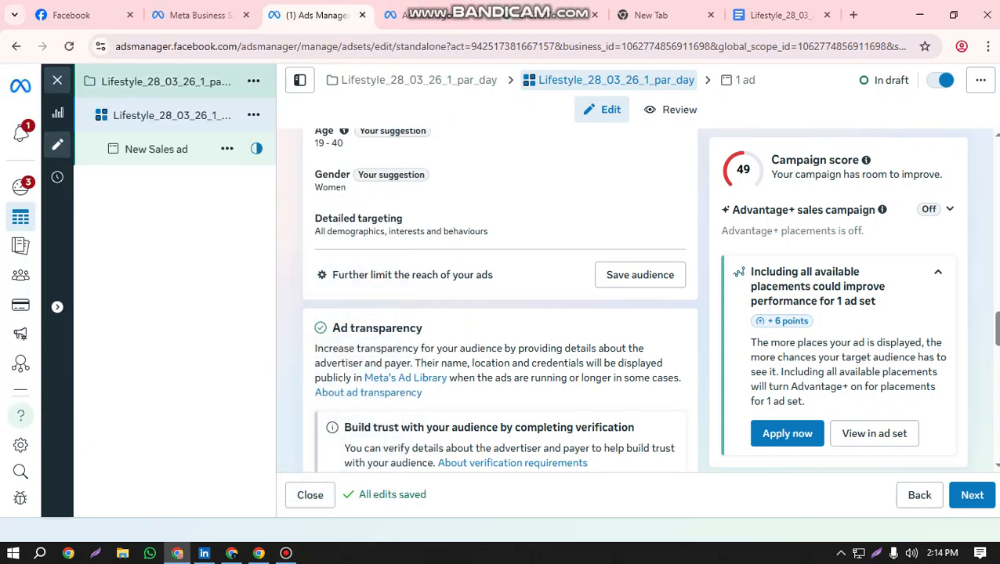
pyautogui.click(166, 81)
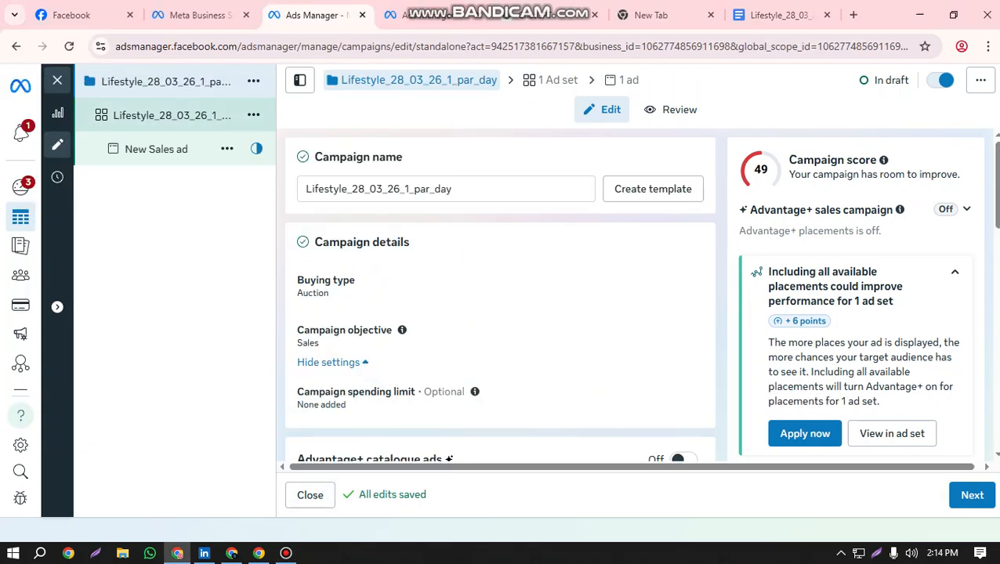
pyautogui.scroll(-2, 502, 192)
pyautogui.scroll(-2, 500, 293)
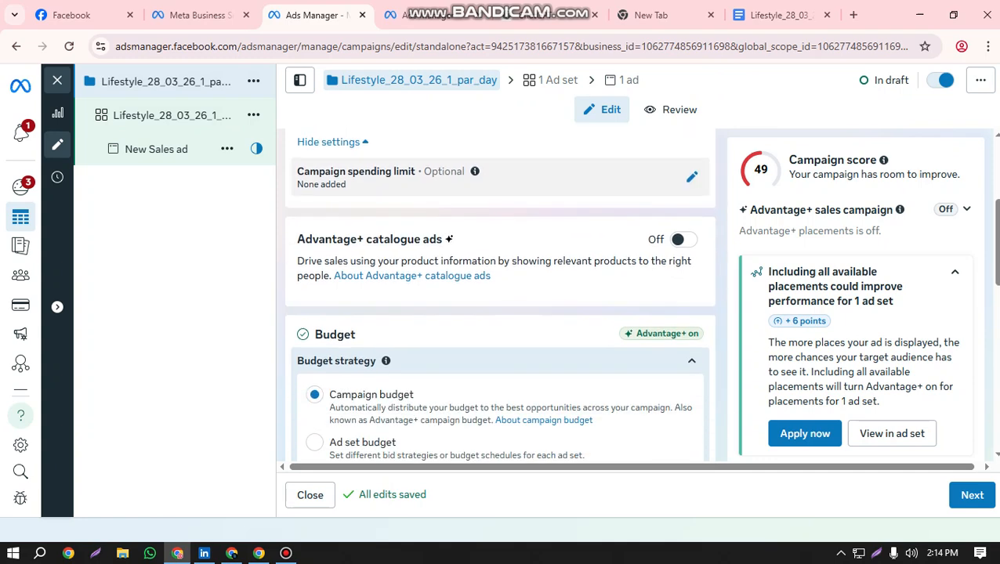
pyautogui.scroll(4, 499, 293)
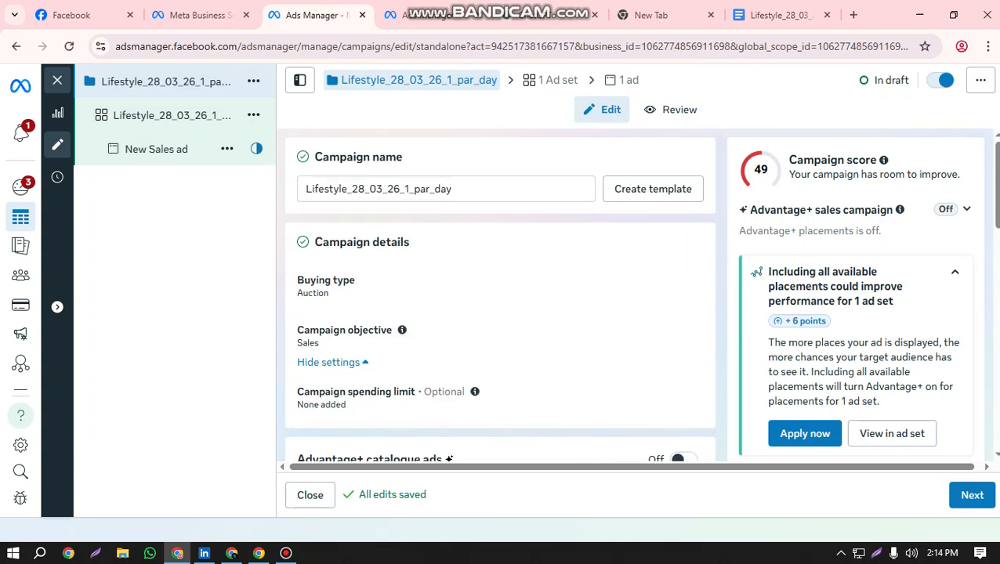
pyautogui.scroll(-7, 500, 298)
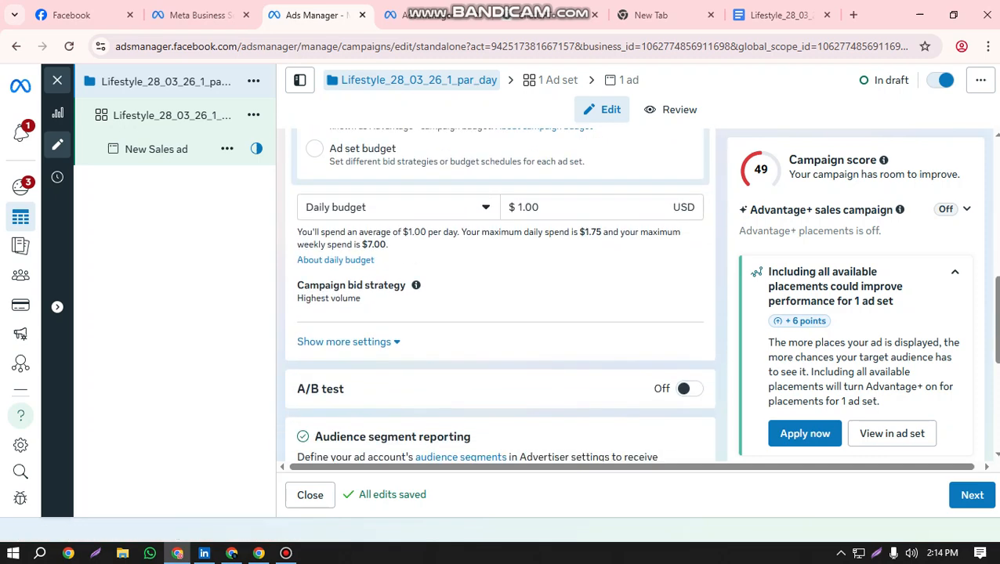
pyautogui.doubleClick(523, 208)
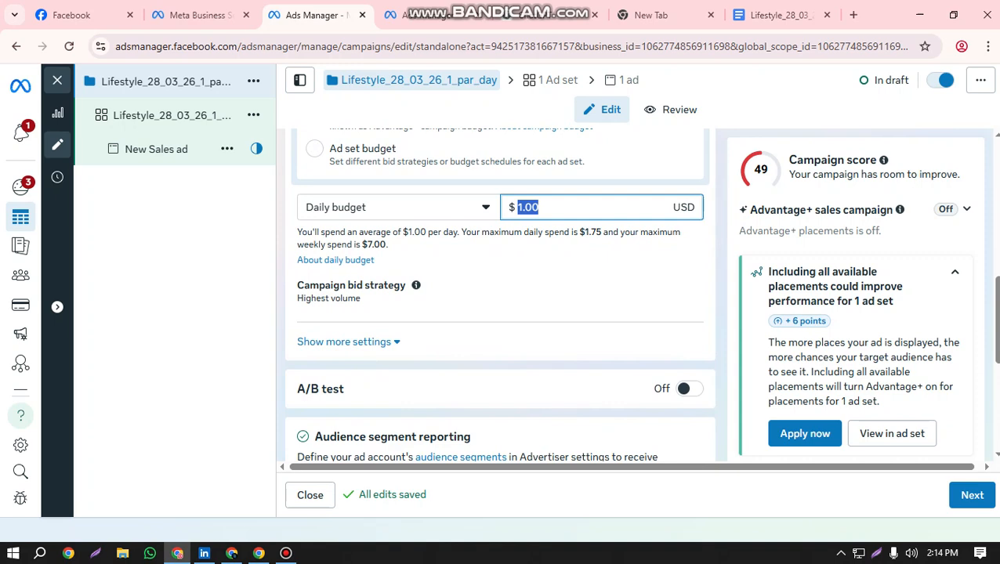
pyautogui.scroll(-2, 499, 294)
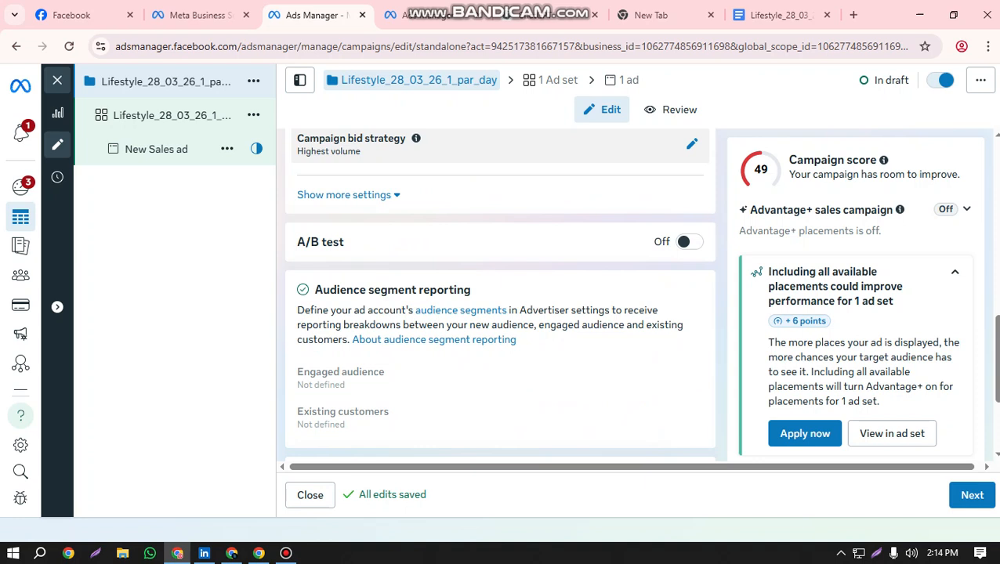
pyautogui.click(348, 195)
pyautogui.scroll(-2, 376, 219)
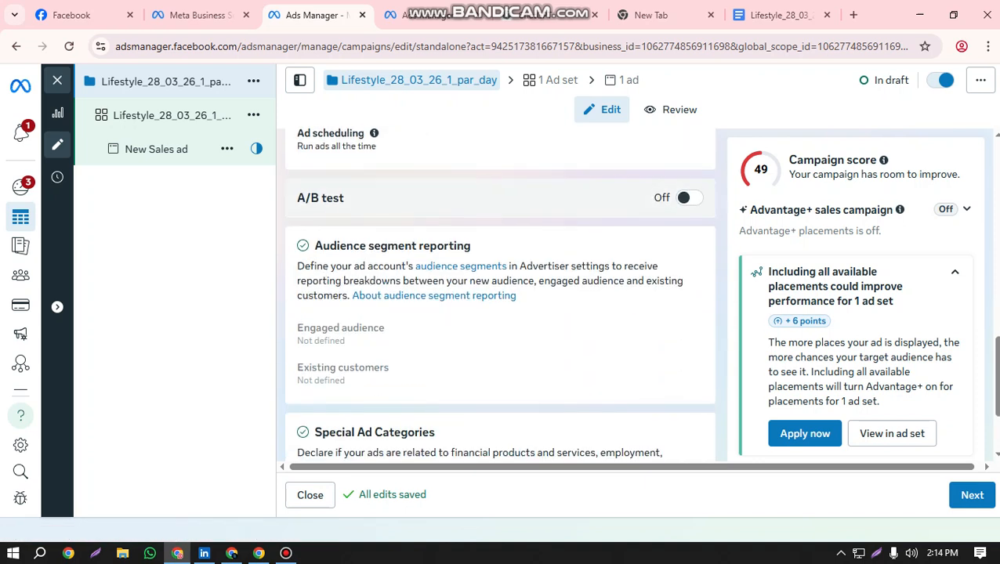
pyautogui.scroll(-2, 499, 297)
pyautogui.scroll(8, 500, 298)
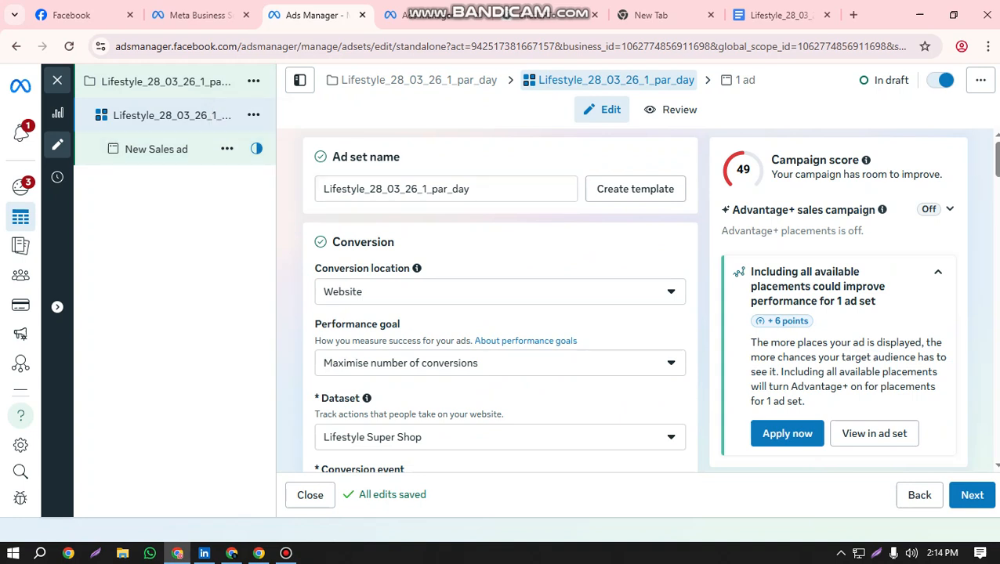
# Review the ad set's conversion settings, audience controls and suggested audience
pyautogui.scroll(-3, 500, 305)
pyautogui.scroll(2, 500, 306)
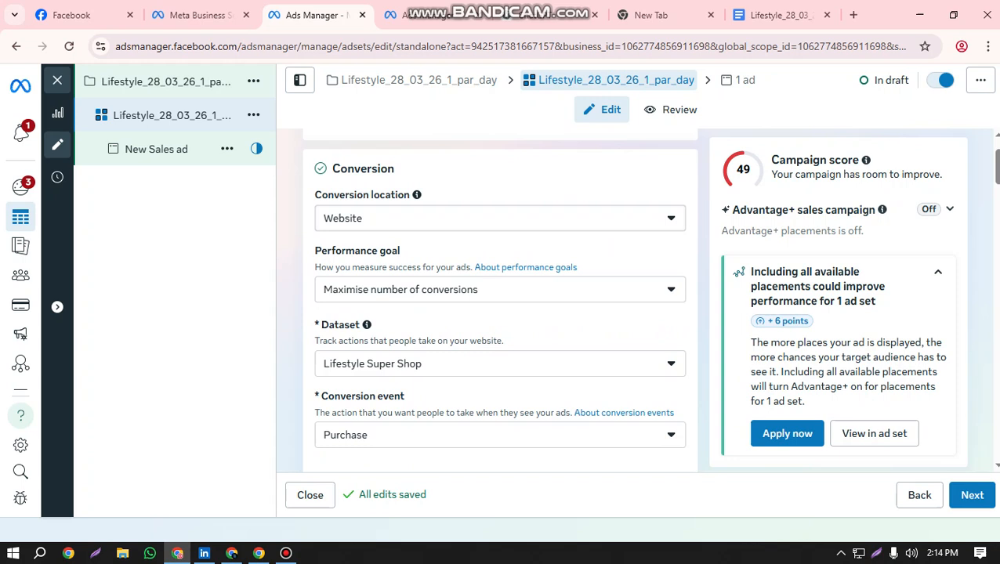
pyautogui.scroll(-2, 500, 306)
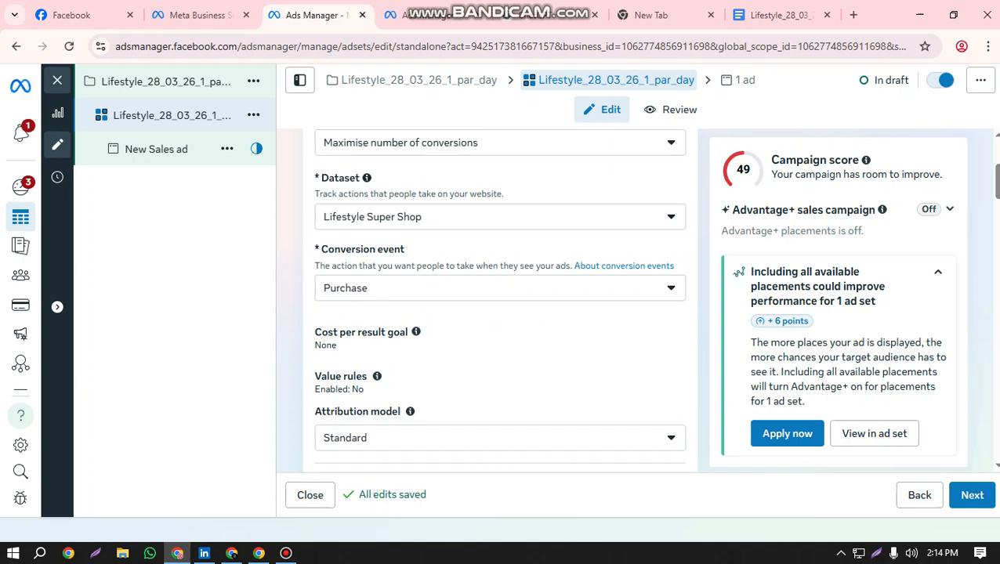
pyautogui.scroll(-1, 500, 297)
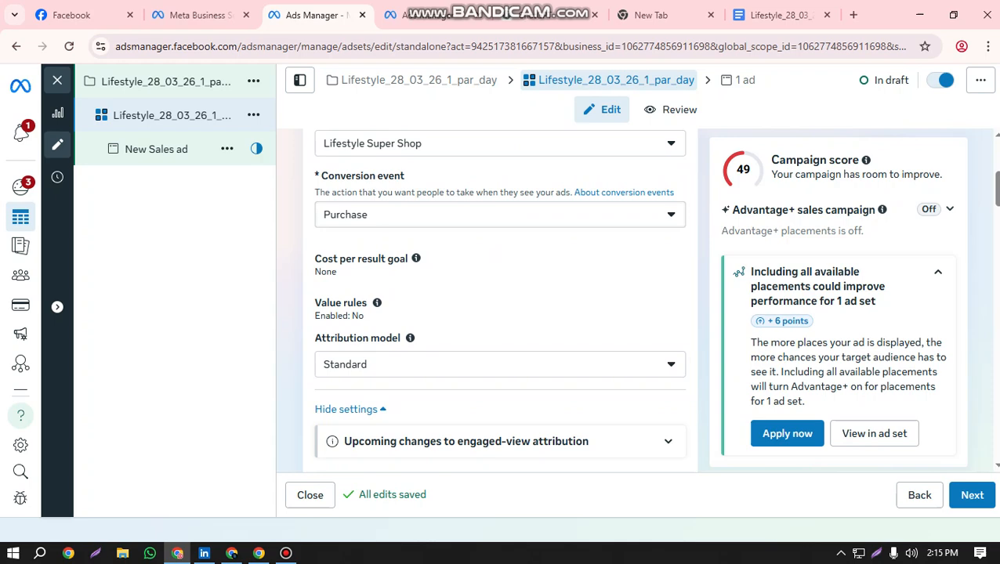
pyautogui.scroll(-3, 500, 302)
pyautogui.scroll(-4, 500, 302)
pyautogui.scroll(-4, 424, 189)
pyautogui.scroll(-2, 500, 302)
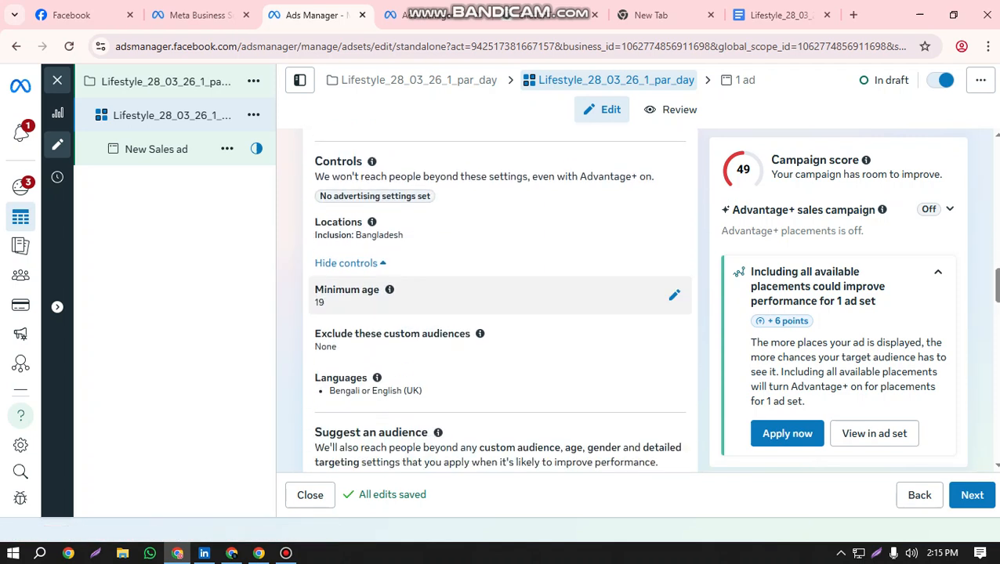
pyautogui.moveTo(390, 289)
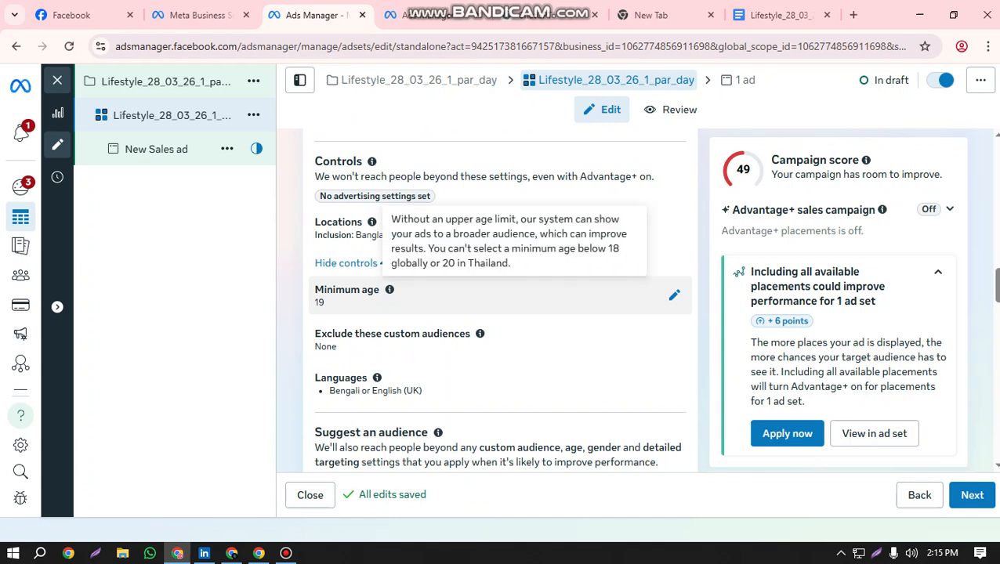
pyautogui.scroll(-2, 502, 298)
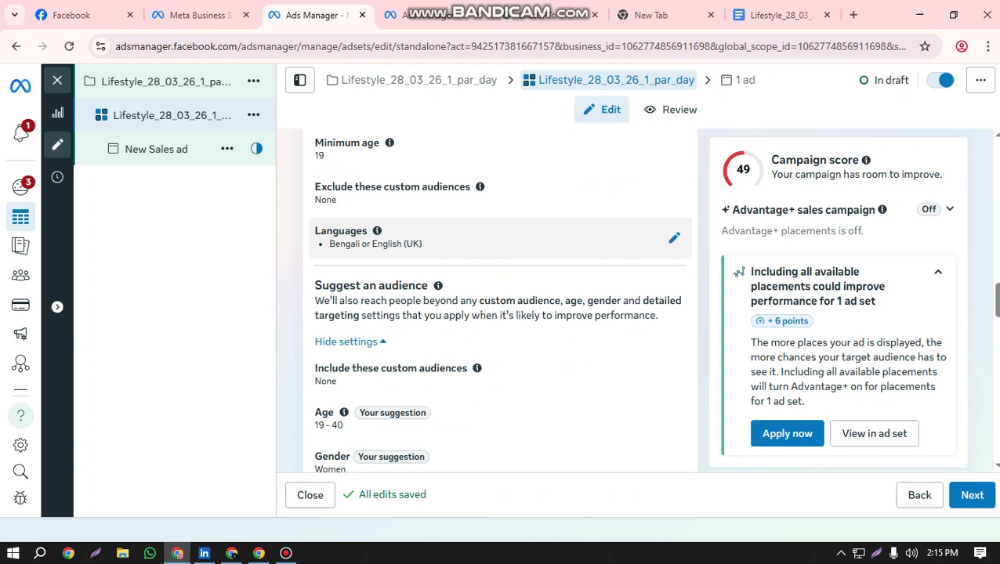
pyautogui.scroll(-2, 502, 235)
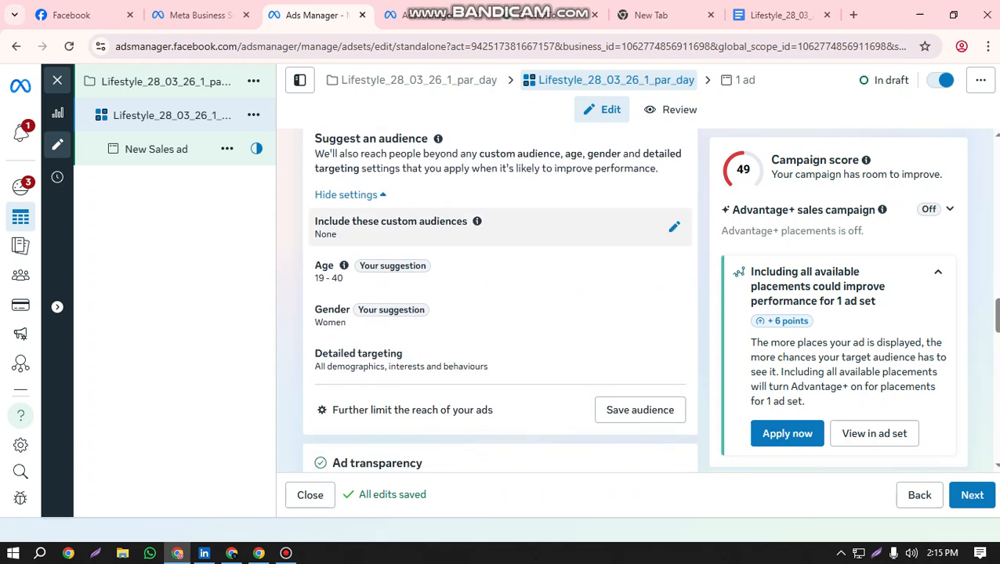
pyautogui.scroll(-1, 501, 298)
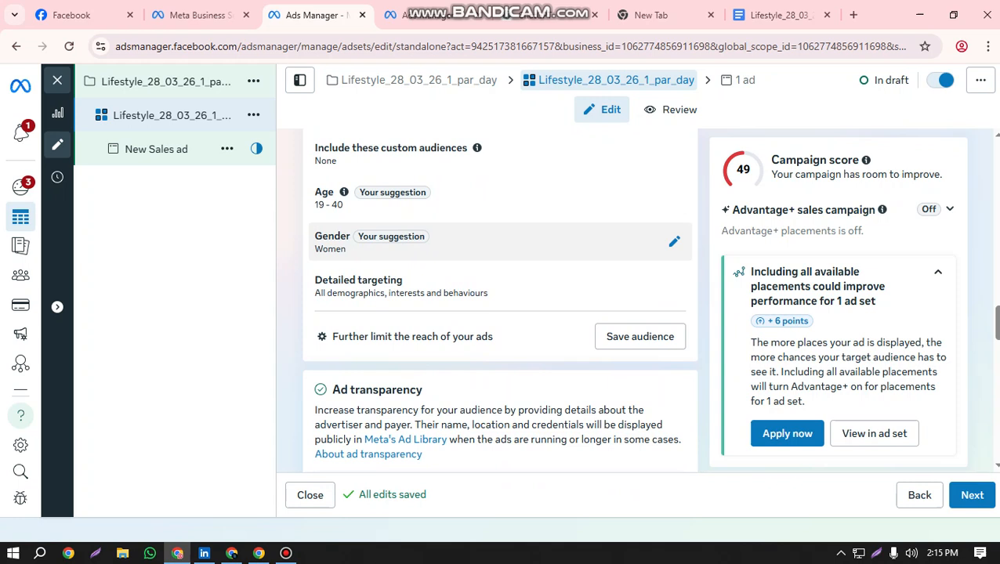
# Review the ad set's transparency, placement and brand safety settings, and recheck the audience section
pyautogui.scroll(-8, 499, 306)
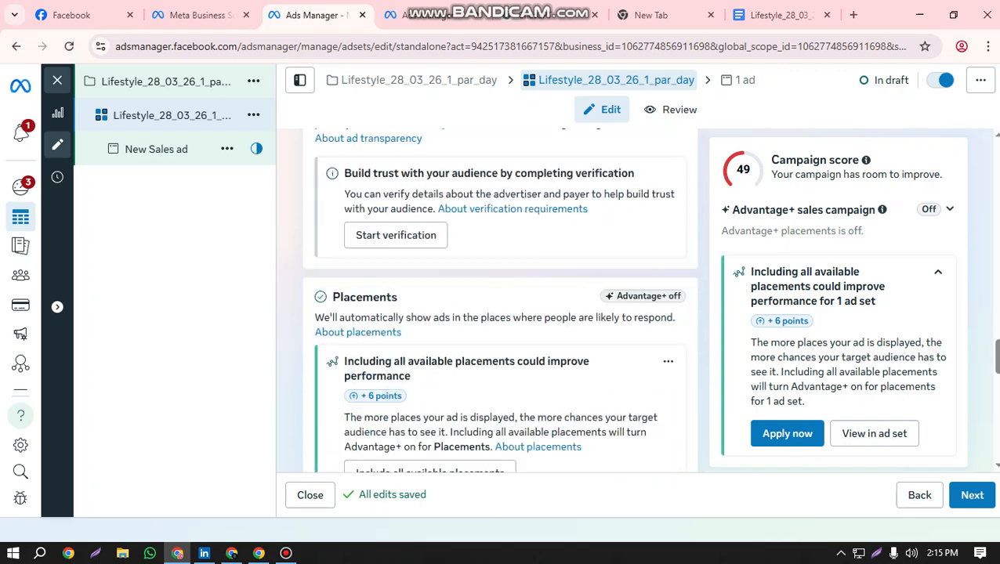
pyautogui.scroll(-3, 499, 306)
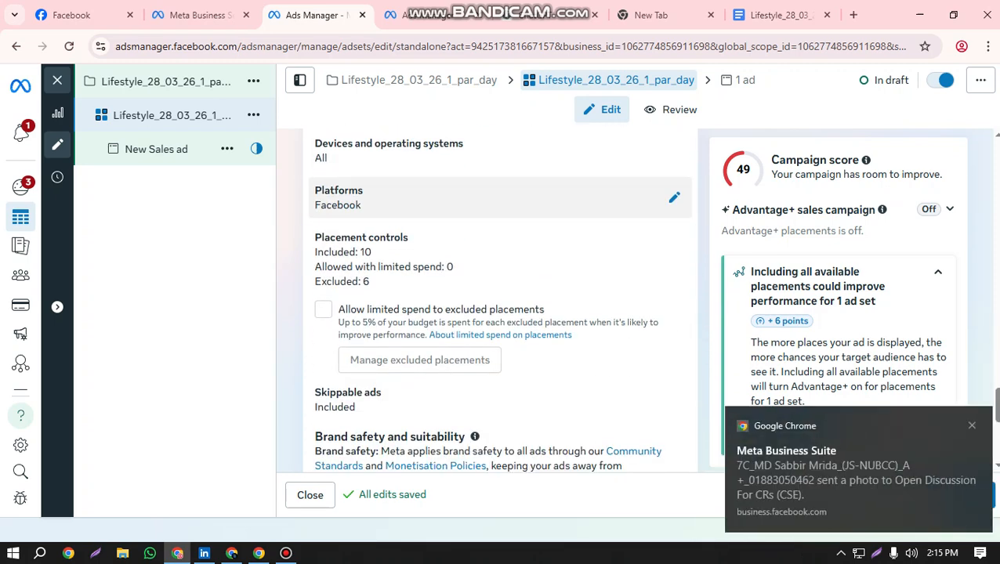
pyautogui.scroll(-5, 500, 306)
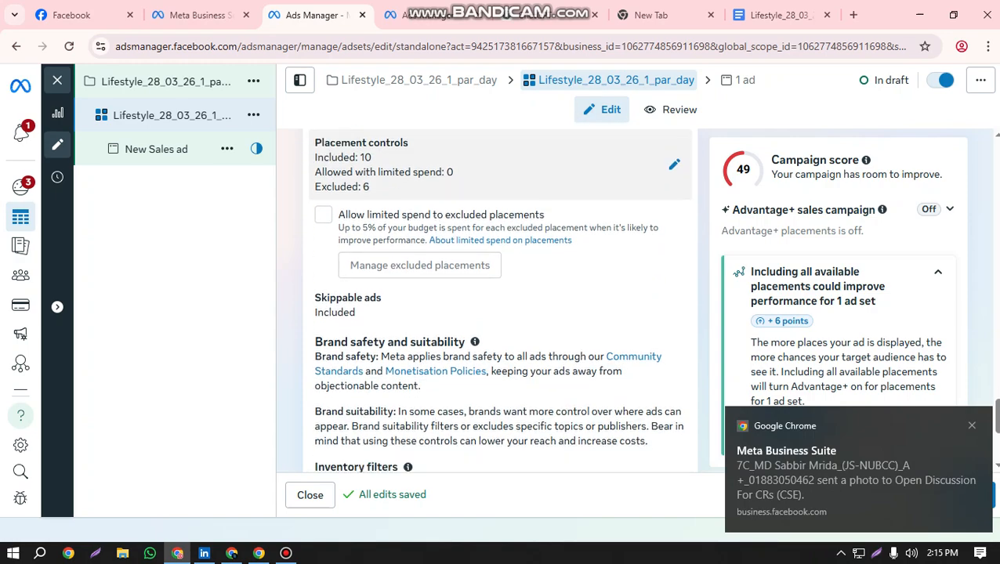
pyautogui.scroll(10, 500, 306)
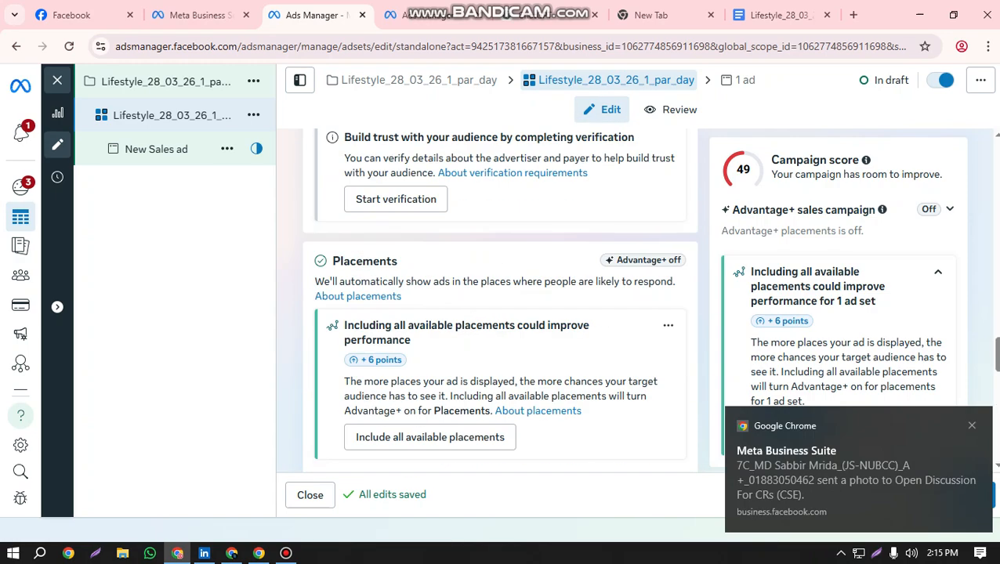
pyautogui.scroll(3, 499, 306)
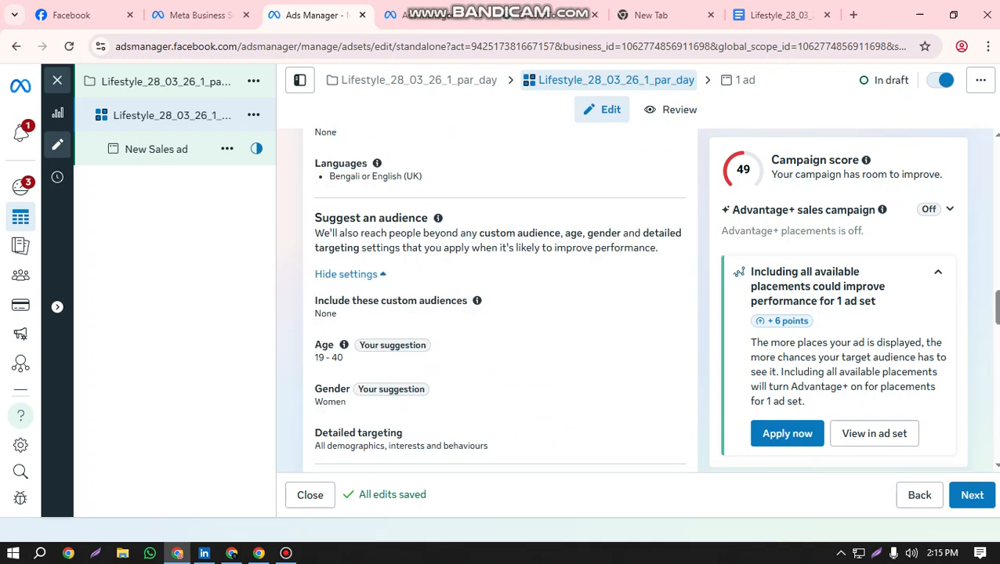
pyautogui.scroll(2, 499, 305)
pyautogui.scroll(-5, 499, 306)
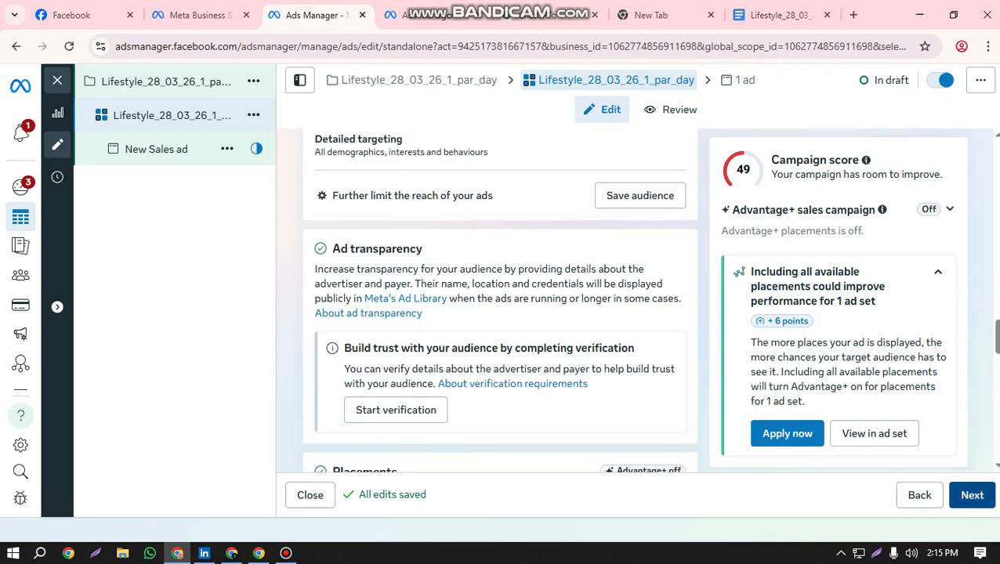
# Continue to the ad level and rename the ad as Lifestyle_28_03_26_1_par_day_3rtst
pyautogui.click(972, 495)
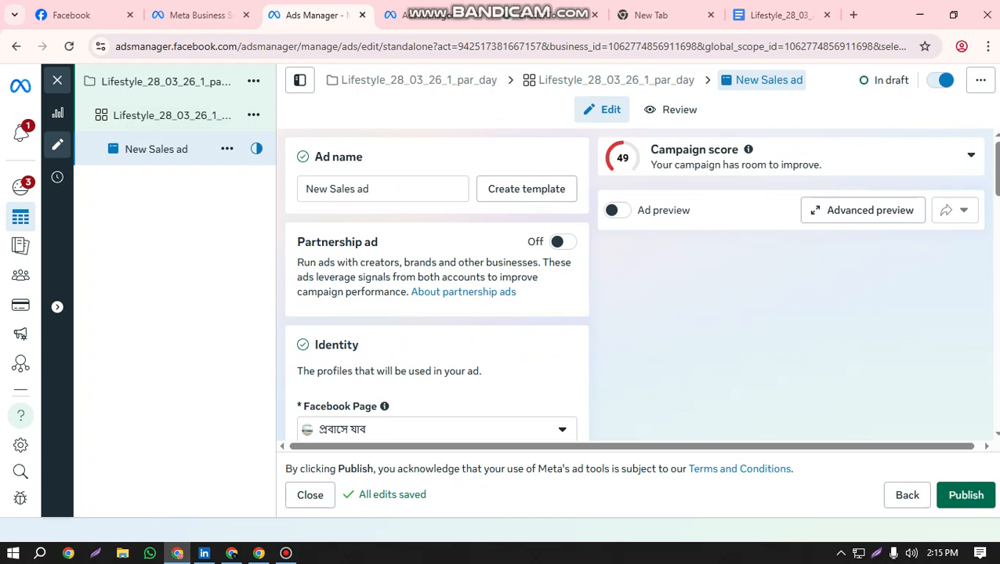
pyautogui.scroll(-1, 437, 285)
pyautogui.scroll(1, 437, 285)
pyautogui.tripleClick(454, 189)
pyautogui.press('super+v')
pyautogui.scroll(-3, 413, 353)
pyautogui.scroll(-6, 412, 315)
pyautogui.scroll(1, 412, 283)
pyautogui.scroll(1, 418, 347)
pyautogui.press('Return')
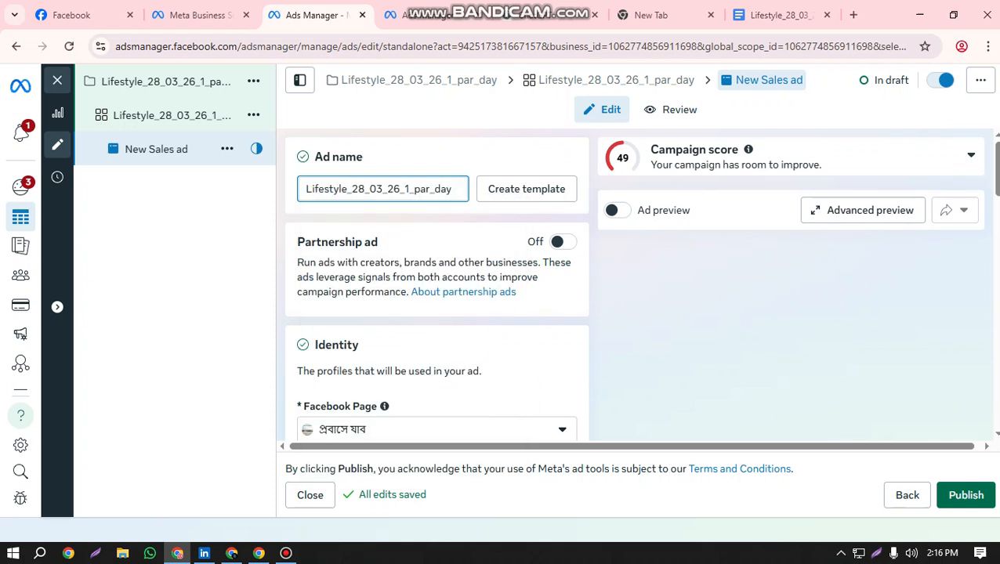
pyautogui.write('_')
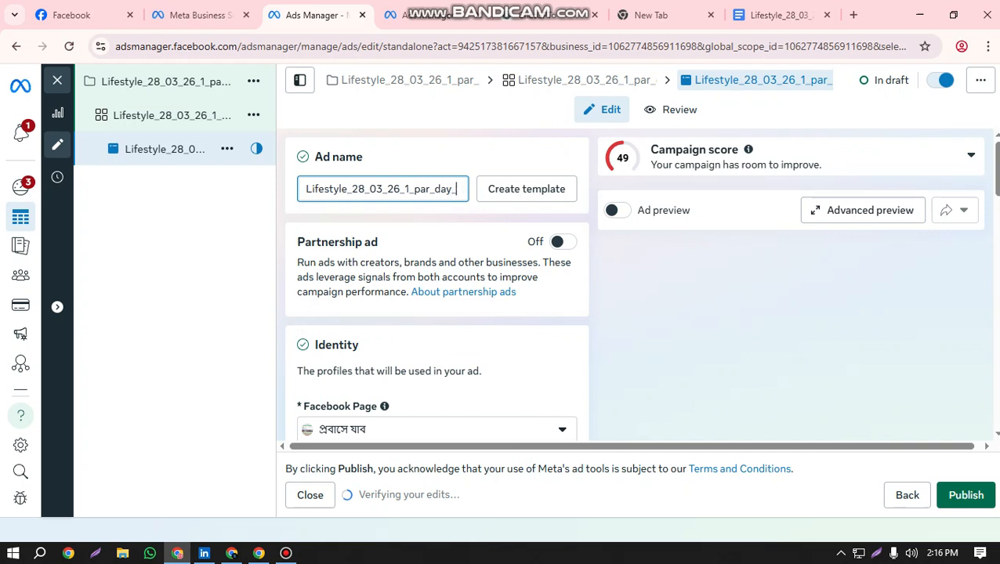
pyautogui.write('3')
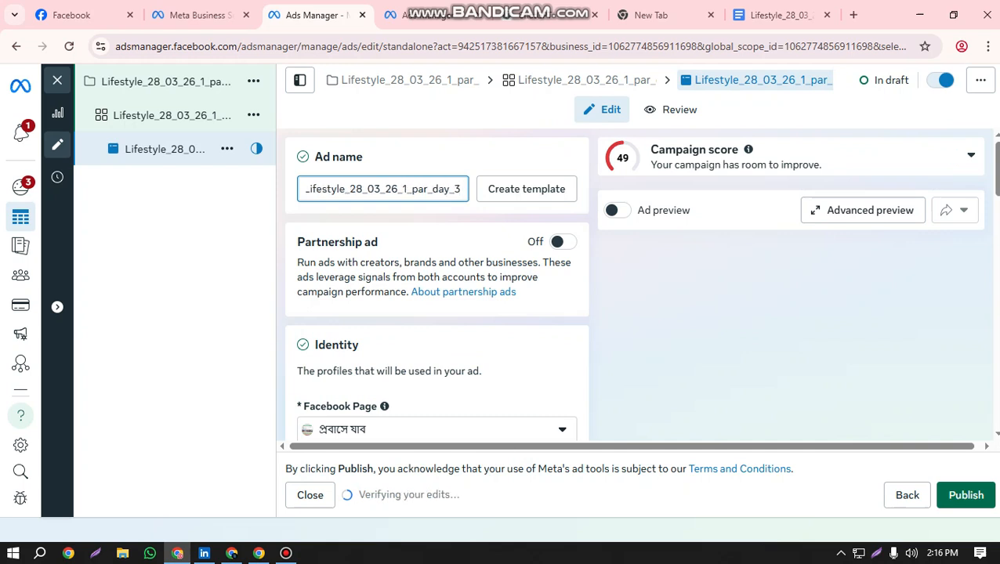
pyautogui.write('rt')
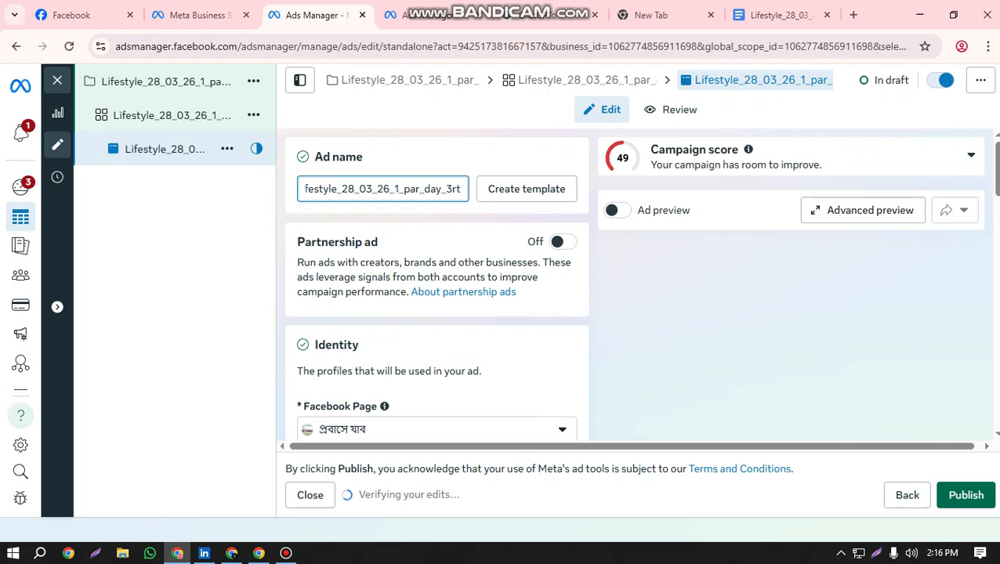
pyautogui.write('st')
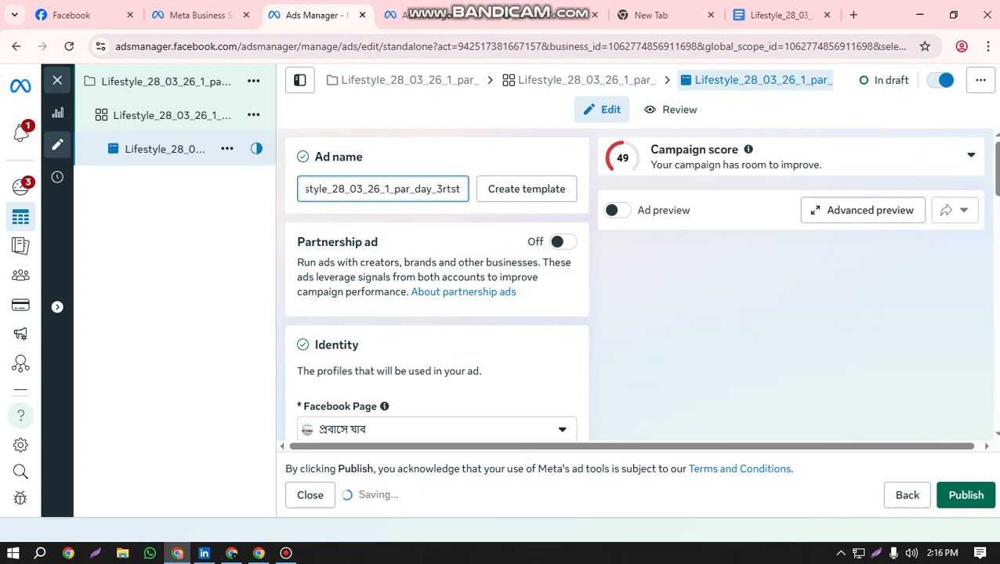
# Set the ad's Facebook Page identity to Lifestyle Super Shop
pyautogui.scroll(-1, 436, 313)
pyautogui.scroll(-1, 437, 314)
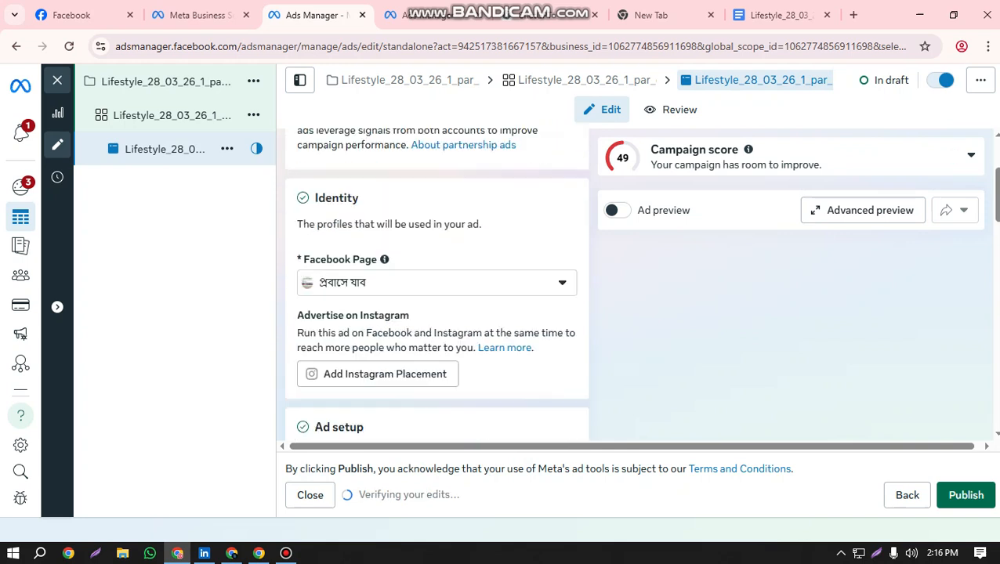
pyautogui.click(437, 283)
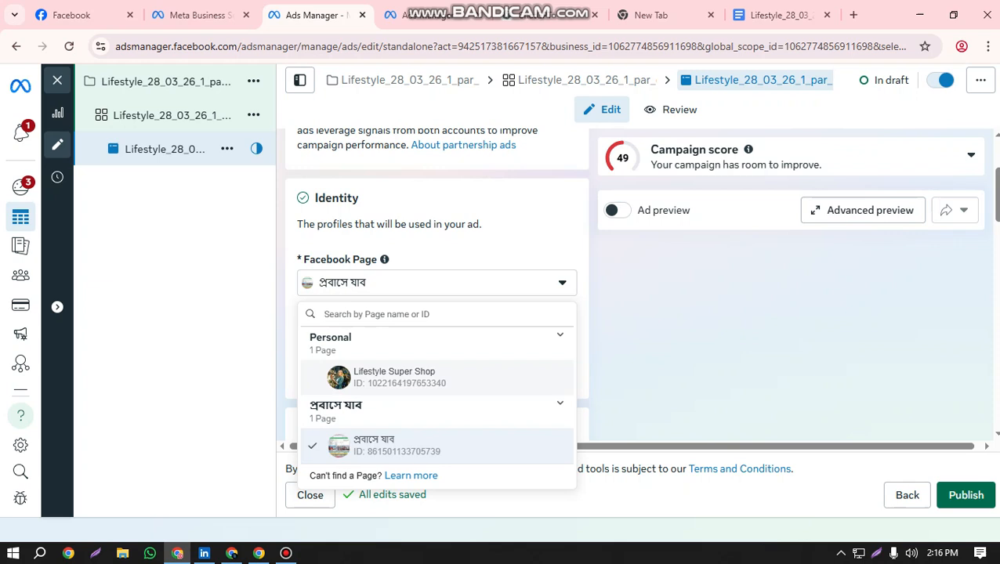
pyautogui.click(394, 377)
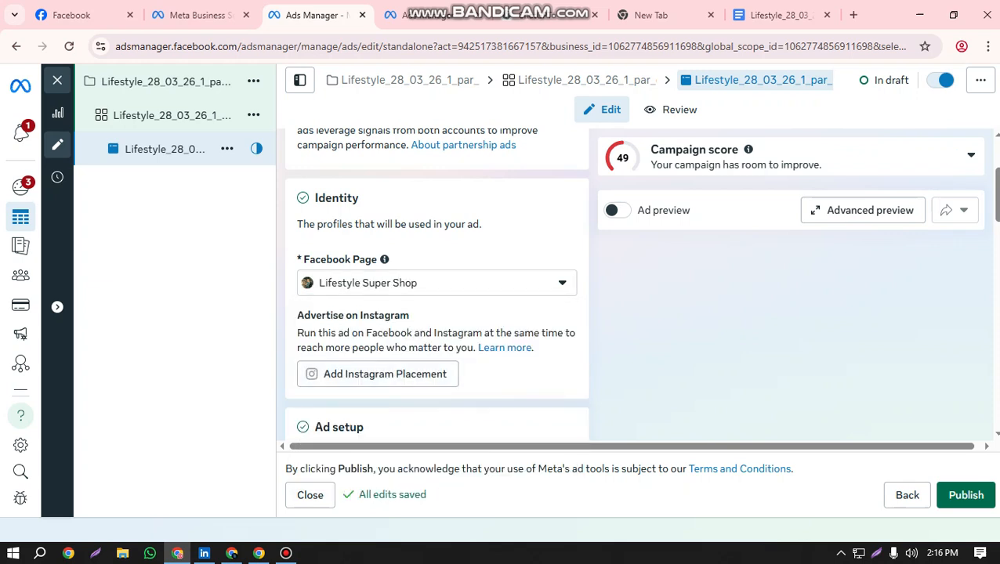
# Change the ad setup to Use existing post
pyautogui.scroll(-2, 437, 282)
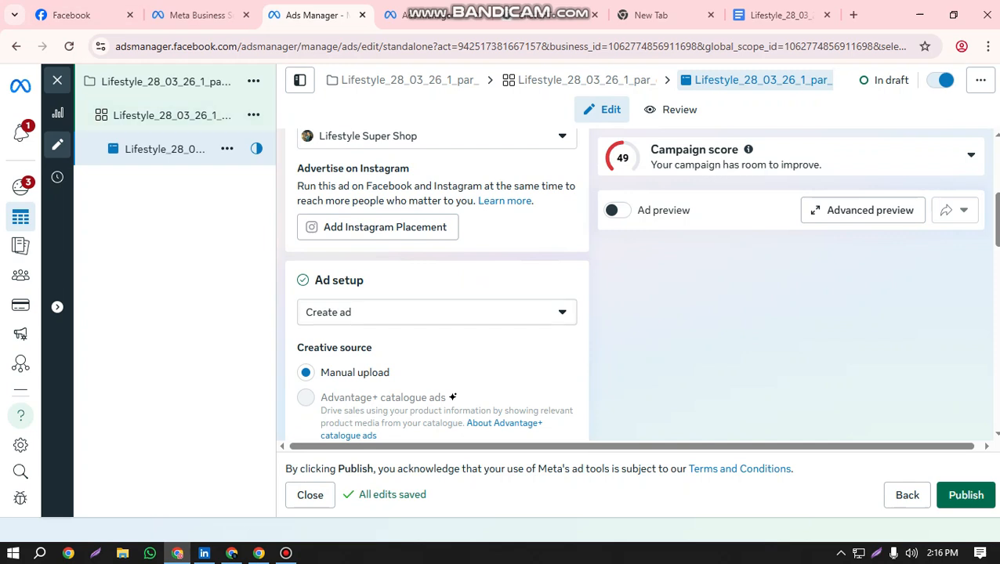
pyautogui.click(437, 313)
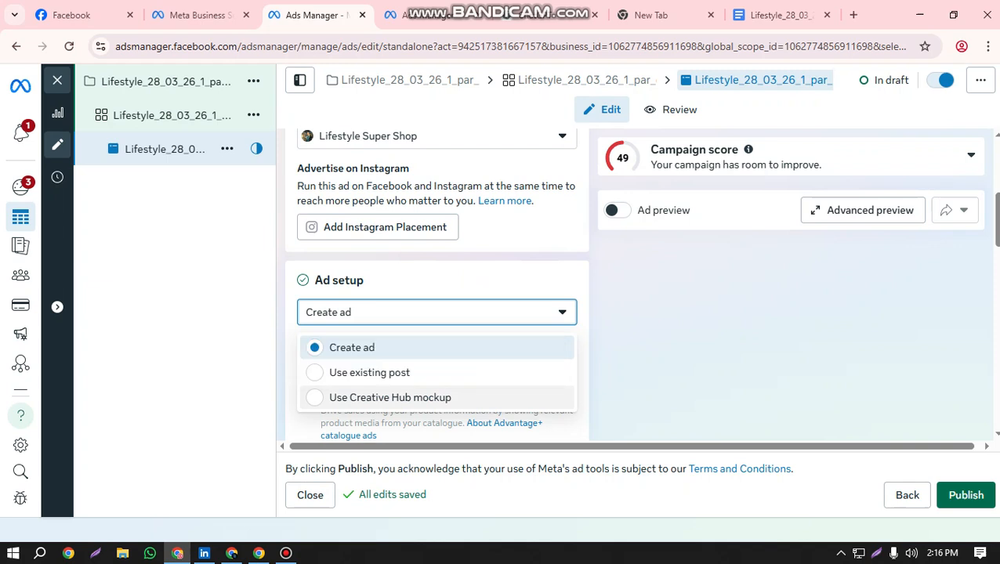
pyautogui.click(370, 373)
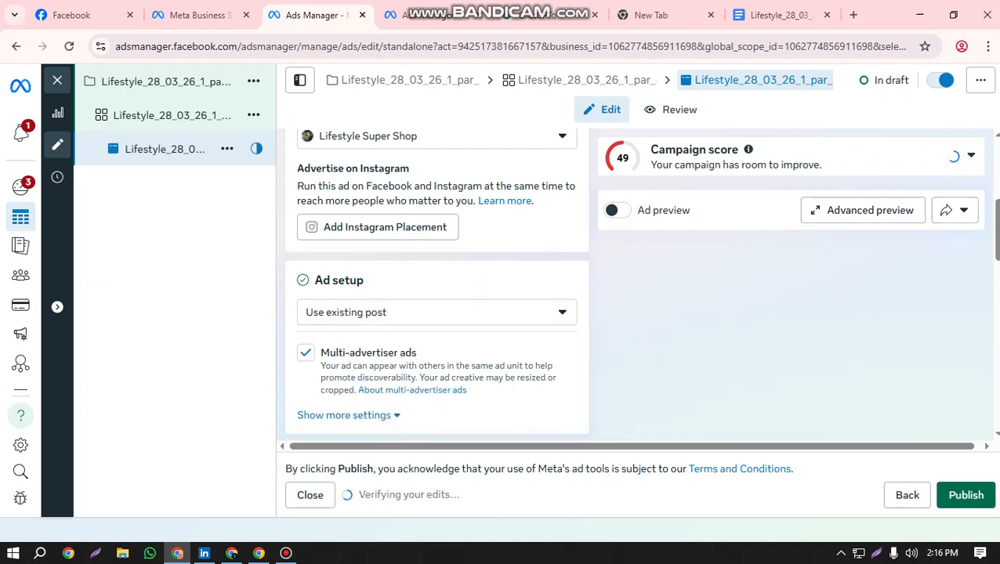
# Check the ad setup's additional settings and existing-post option, and examine the source URL under Ad sources
pyautogui.scroll(-1, 436, 282)
pyautogui.click(345, 341)
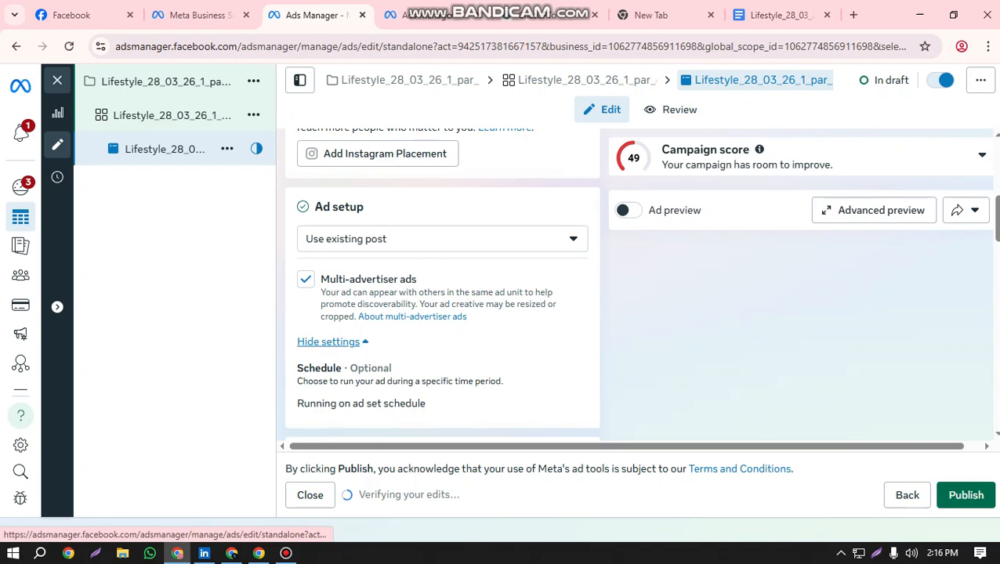
pyautogui.click(437, 239)
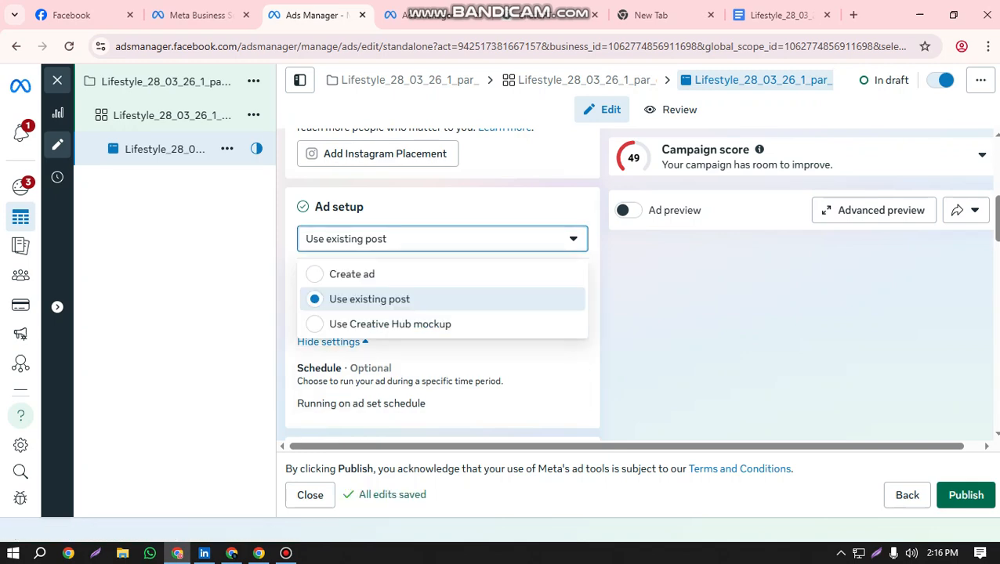
pyautogui.click(358, 300)
pyautogui.scroll(-4, 344, 312)
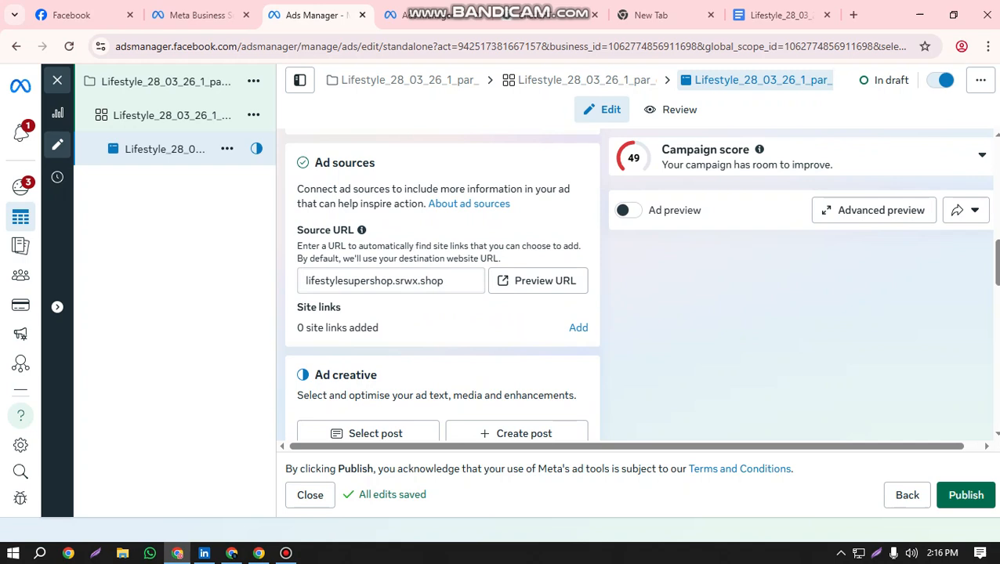
pyautogui.tripleClick(354, 281)
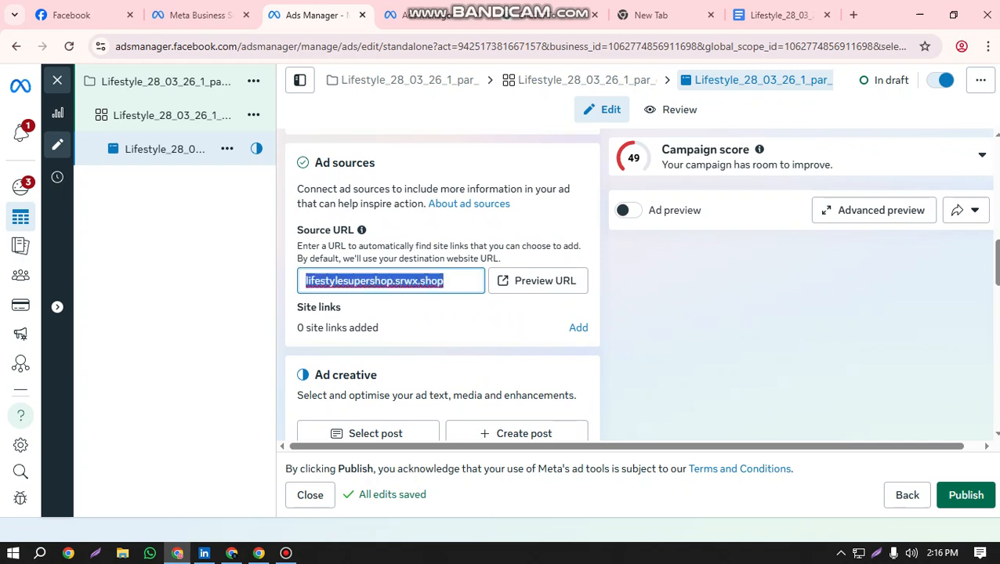
pyautogui.click(463, 313)
# Switch to the other open Ads Manager draft, which contains the New Sales ad
pyautogui.click(429, 15)
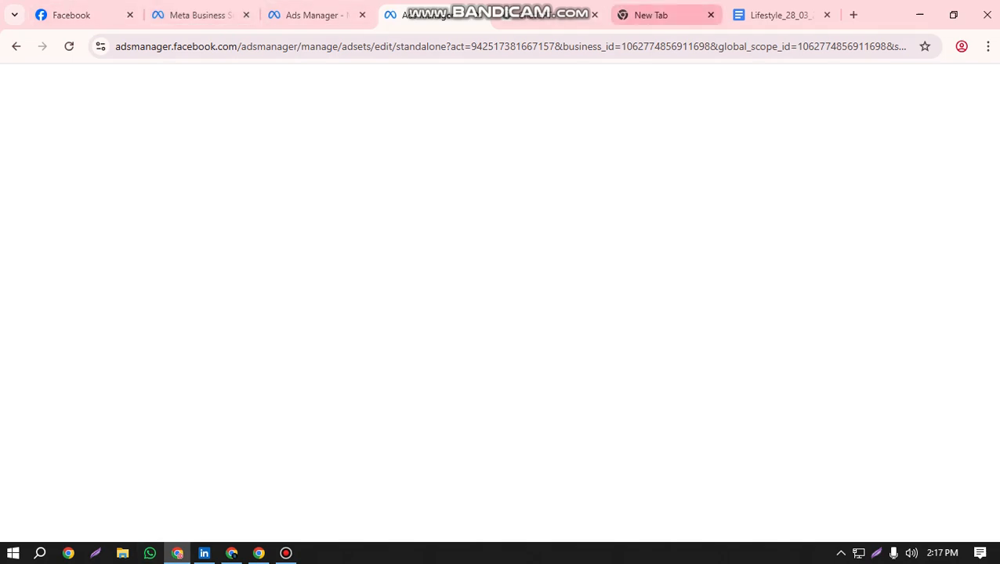
pyautogui.click(962, 47)
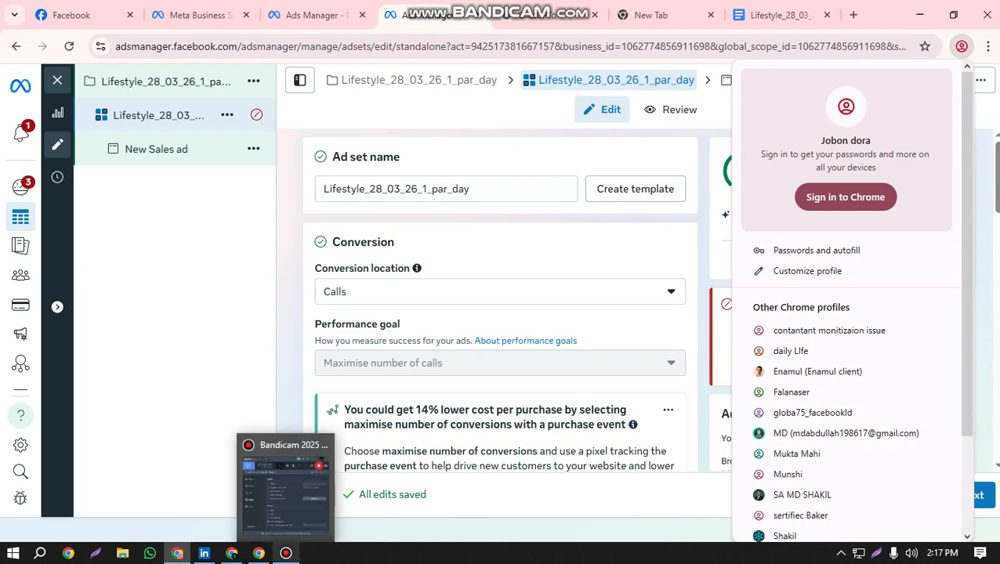
pyautogui.click(285, 553)
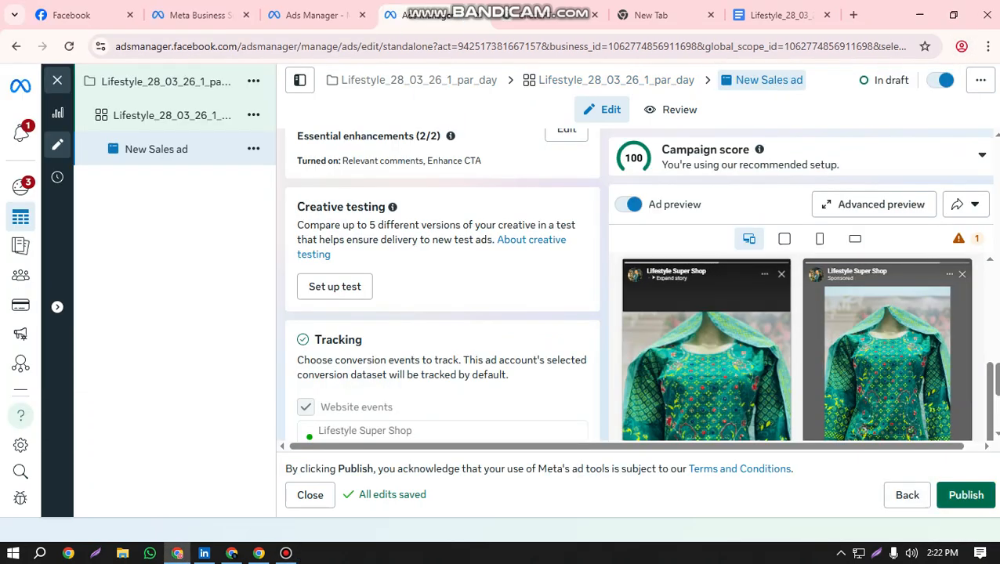
pyautogui.click(285, 554)
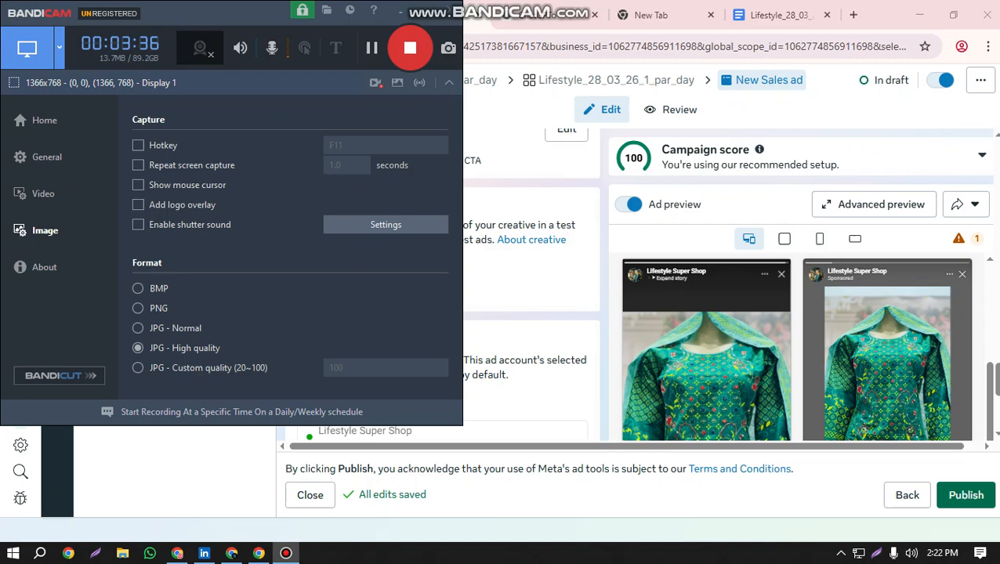
pyautogui.click(423, 10)
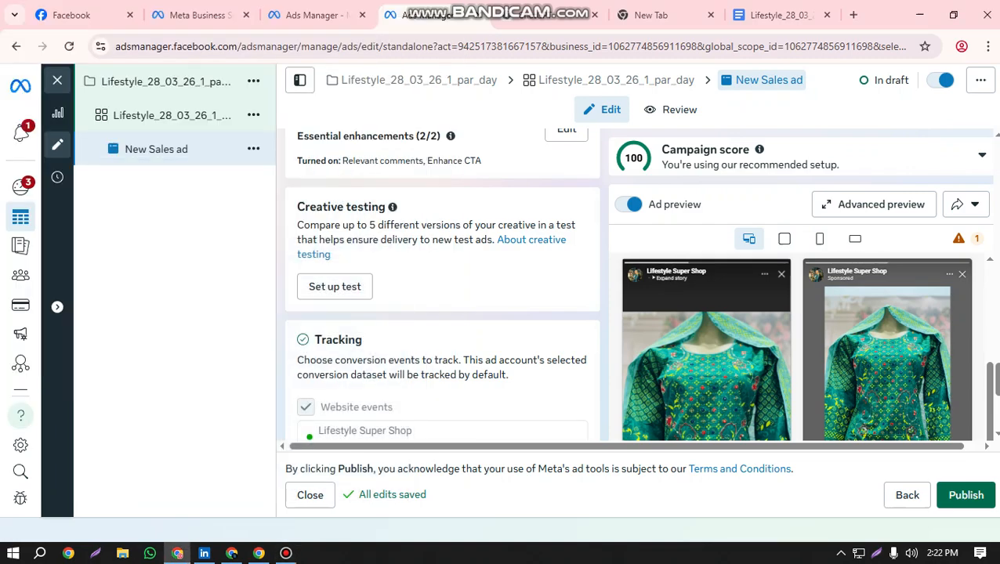
# Examine the New Sales ad's call to action, promotions, creative enhancements and tracking settings
pyautogui.scroll(-2, 638, 287)
pyautogui.scroll(10, 639, 286)
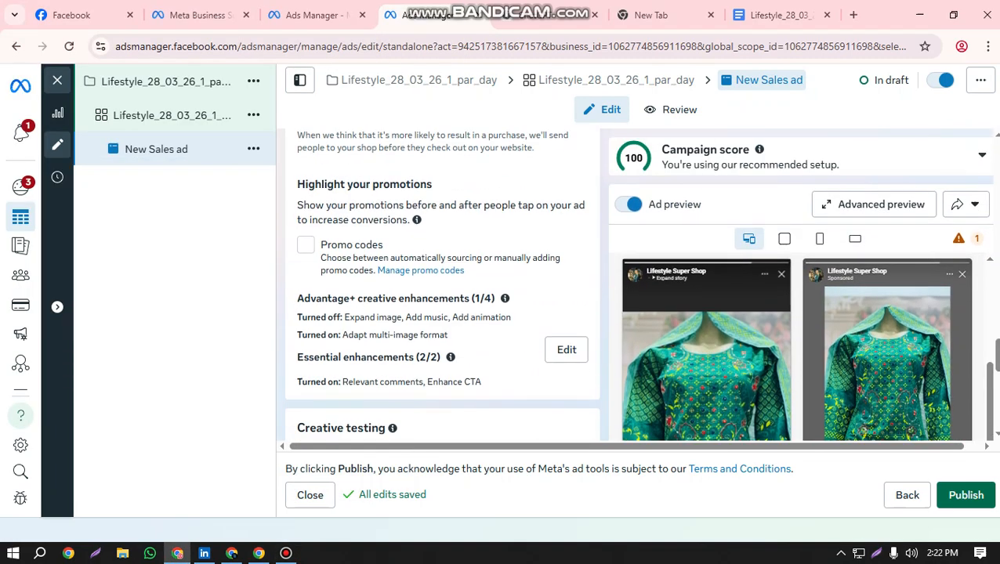
pyautogui.scroll(2, 439, 208)
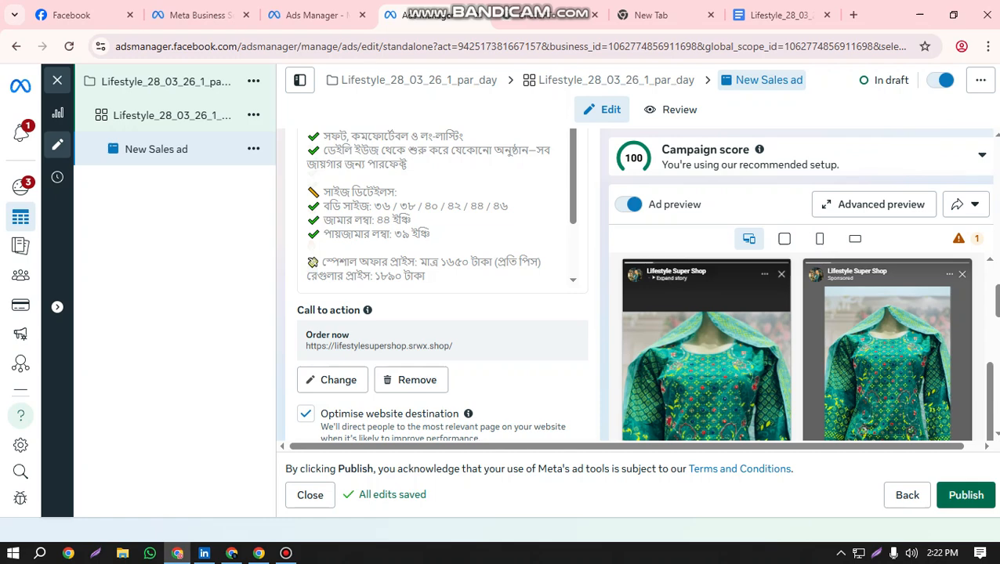
pyautogui.scroll(-8, 439, 208)
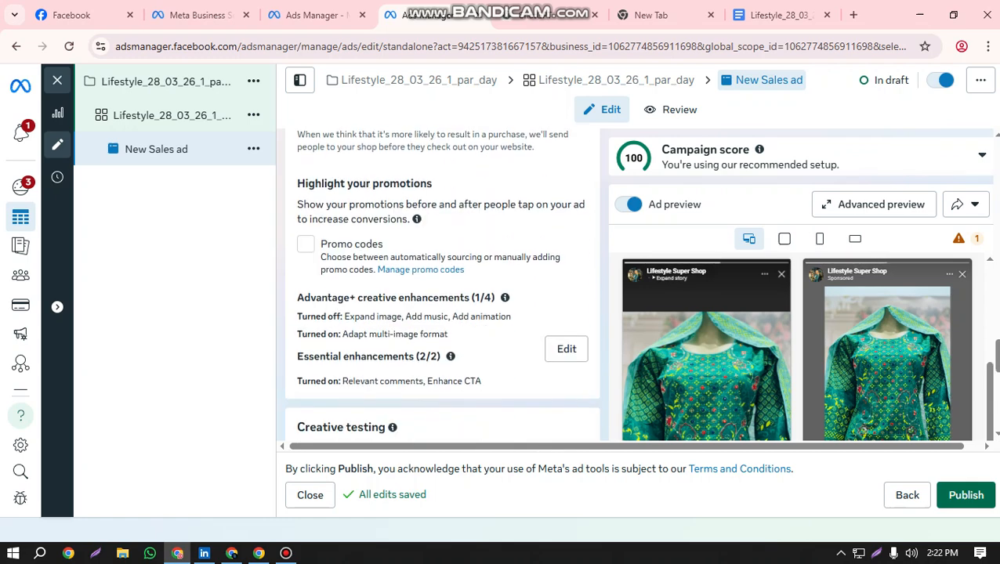
pyautogui.scroll(-1, 442, 282)
pyautogui.scroll(2, 442, 282)
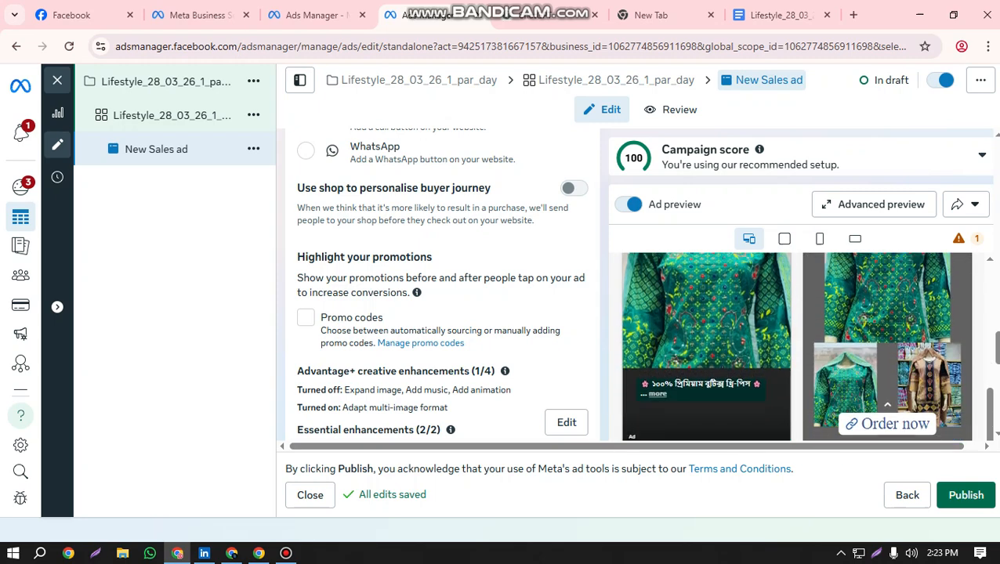
pyautogui.scroll(-4, 442, 282)
pyautogui.scroll(-2, 442, 283)
pyautogui.scroll(-1, 442, 282)
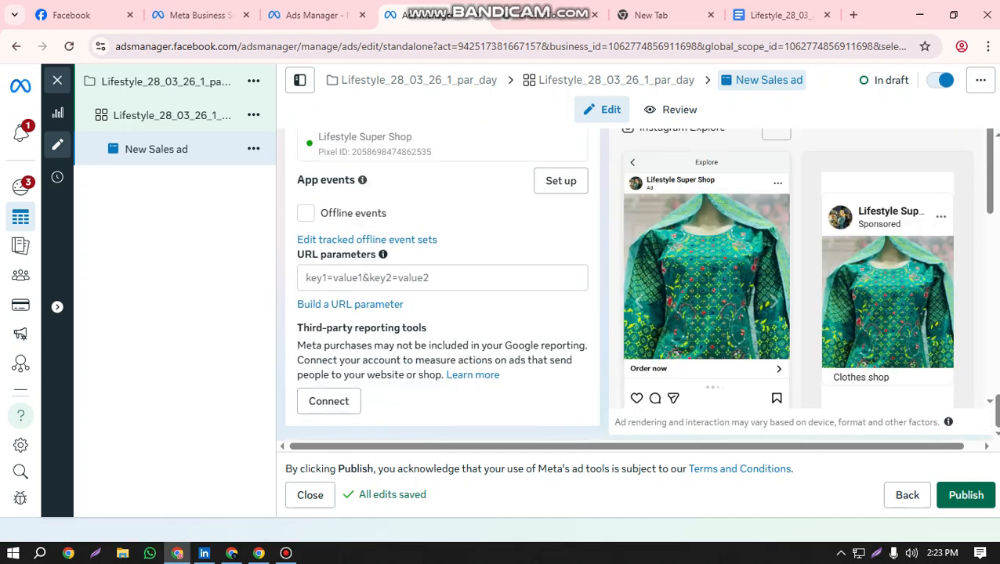
# Review the ad's browser add-ons, primary text, selected post, identity and ad name, and recheck its ad setup and enhancements
pyautogui.scroll(5, 442, 282)
pyautogui.scroll(5, 442, 282)
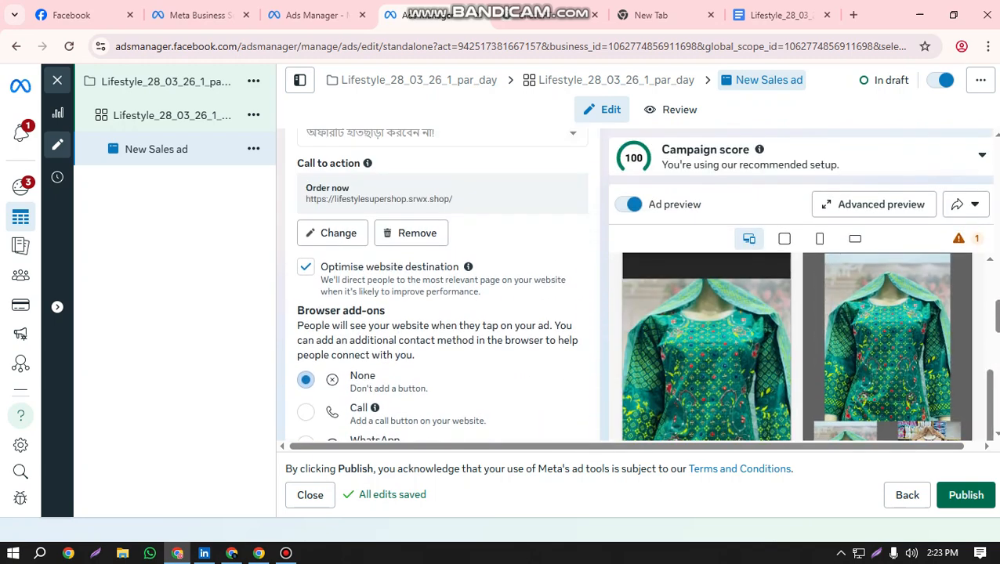
pyautogui.scroll(2, 442, 282)
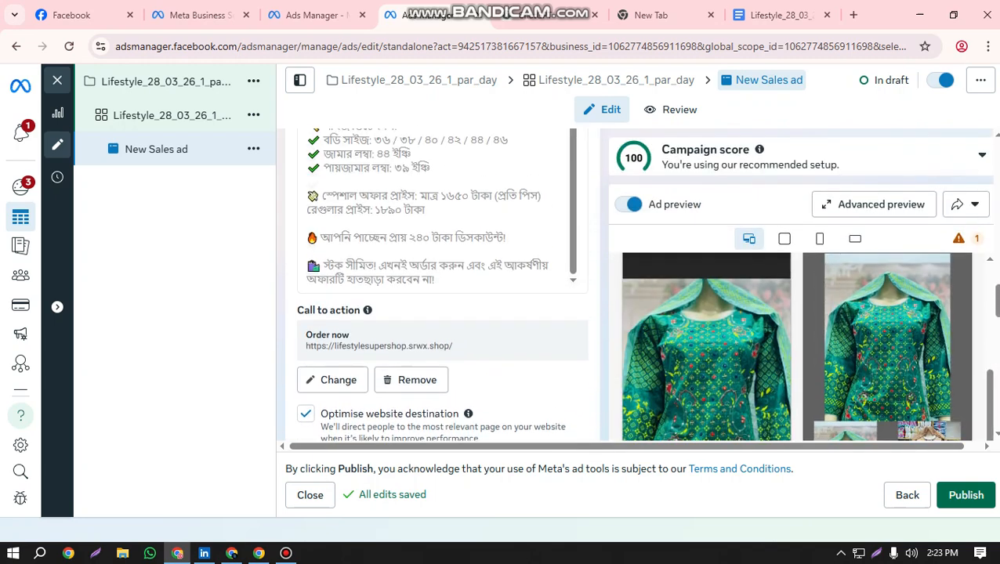
pyautogui.scroll(8, 443, 282)
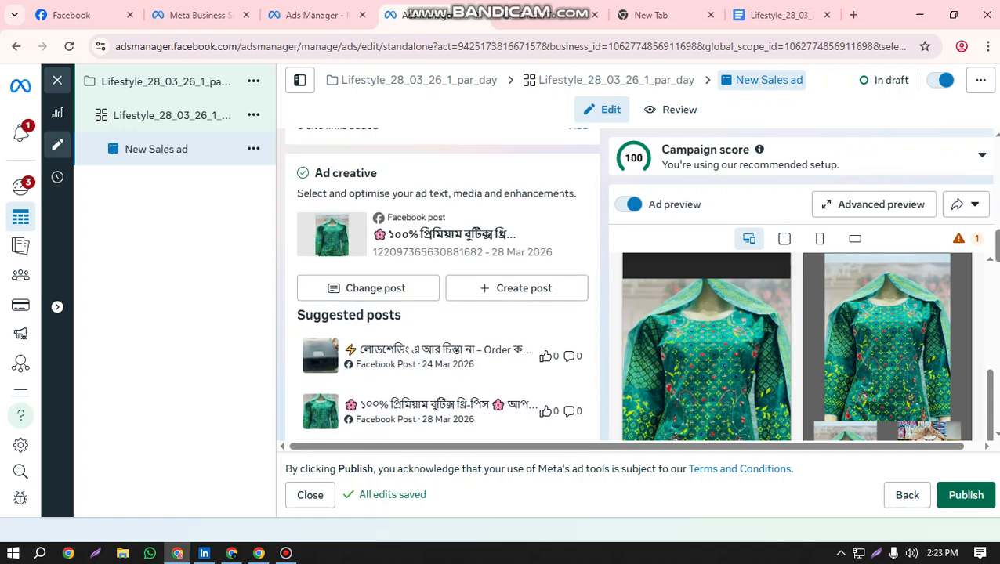
pyautogui.scroll(5, 442, 282)
pyautogui.scroll(8, 442, 282)
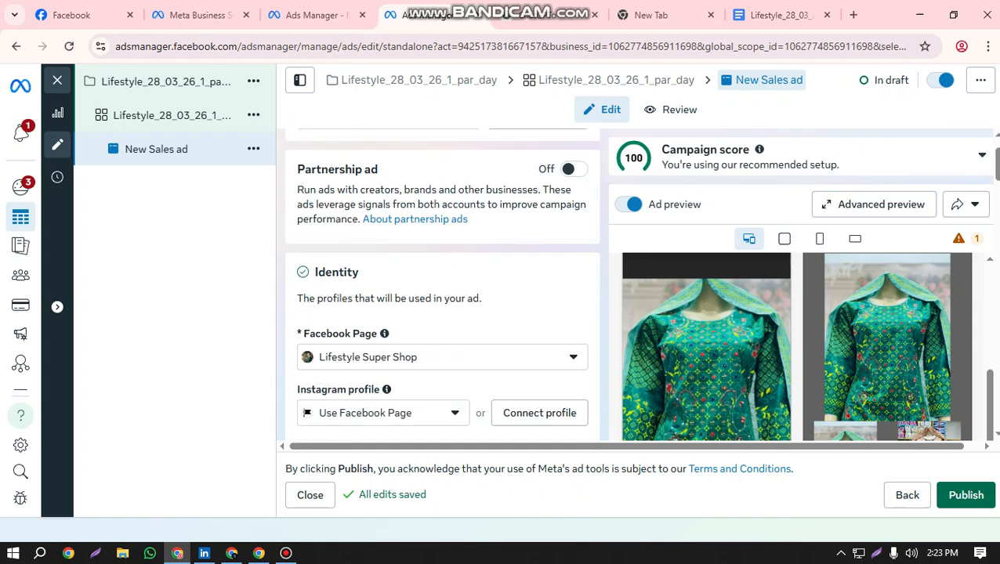
pyautogui.scroll(2, 442, 282)
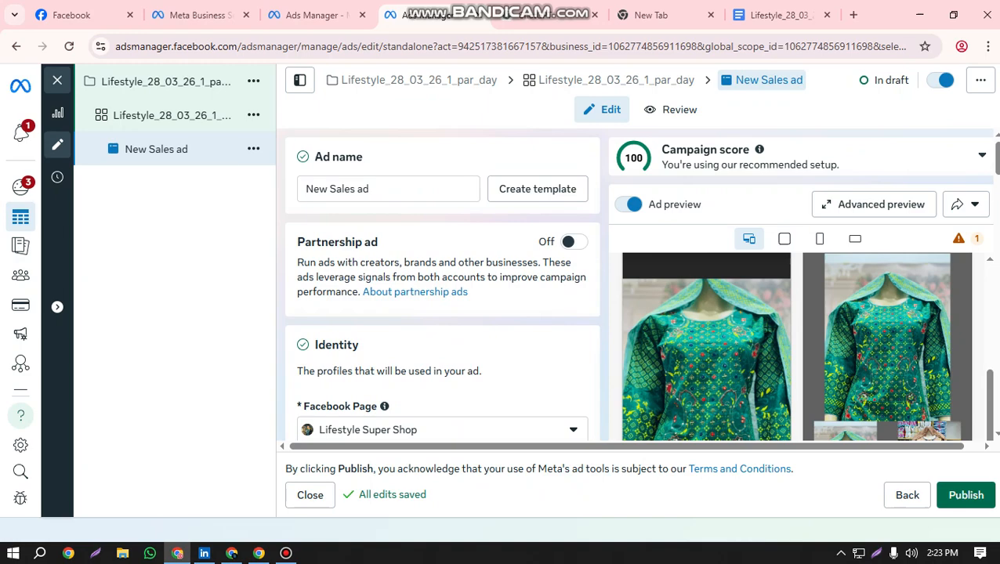
pyautogui.scroll(-10, 442, 282)
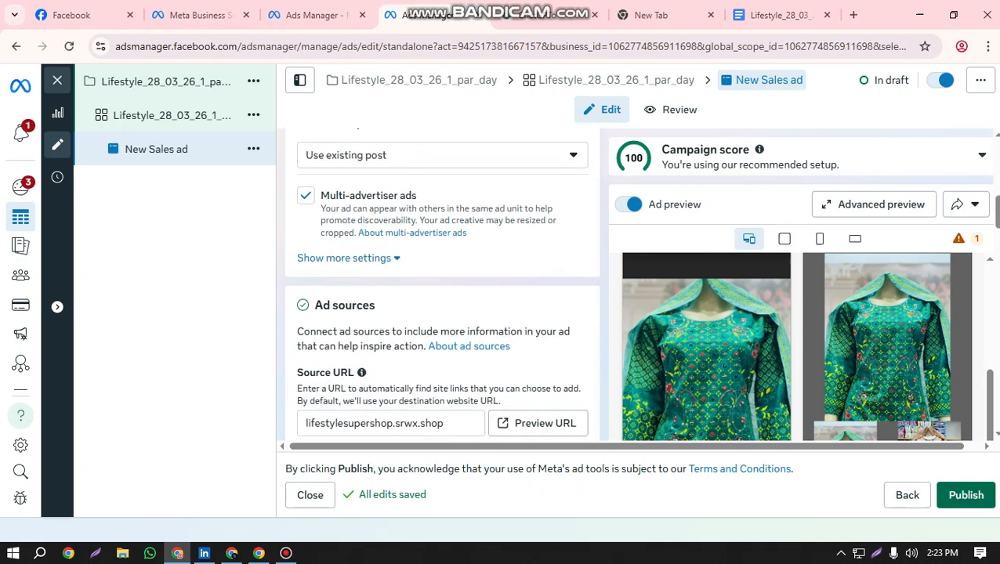
pyautogui.scroll(-15, 443, 282)
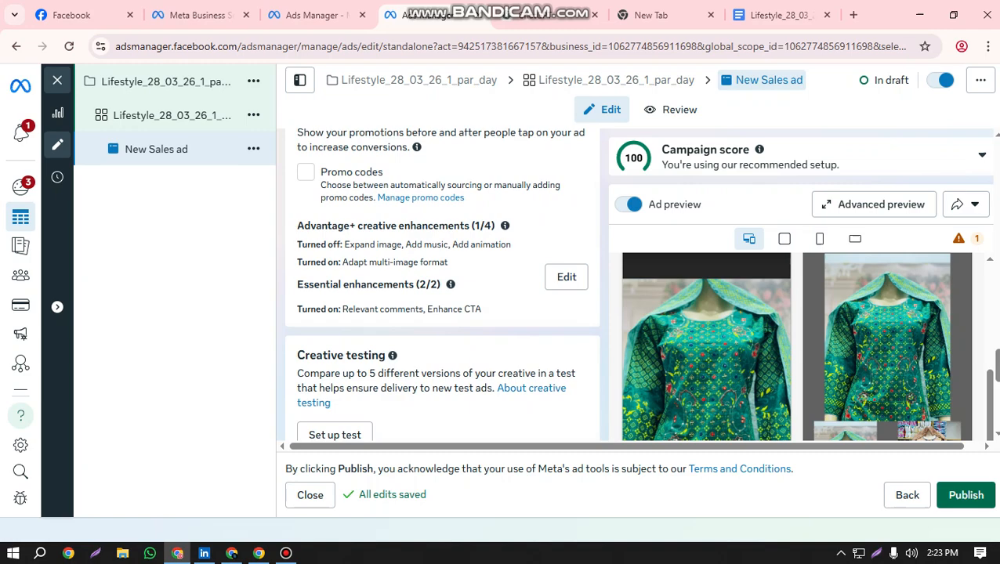
pyautogui.scroll(4, 443, 282)
# Open the ad set Lifestyle_28_03_26_1_par_day and expand the additional settings of its placements
pyautogui.click(172, 116)
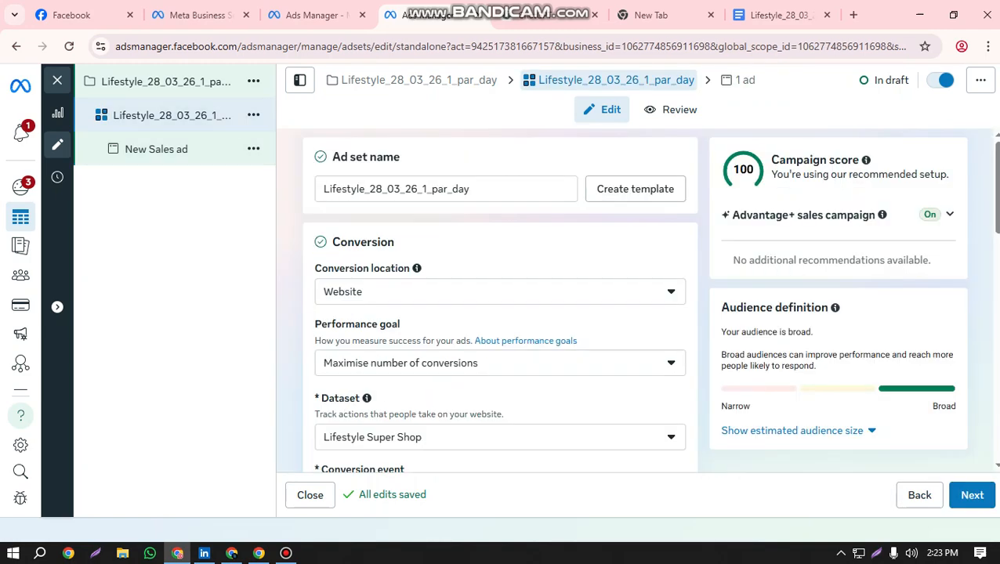
pyautogui.scroll(-8, 500, 306)
pyautogui.scroll(-7, 500, 299)
pyautogui.scroll(5, 500, 306)
pyautogui.scroll(-8, 500, 306)
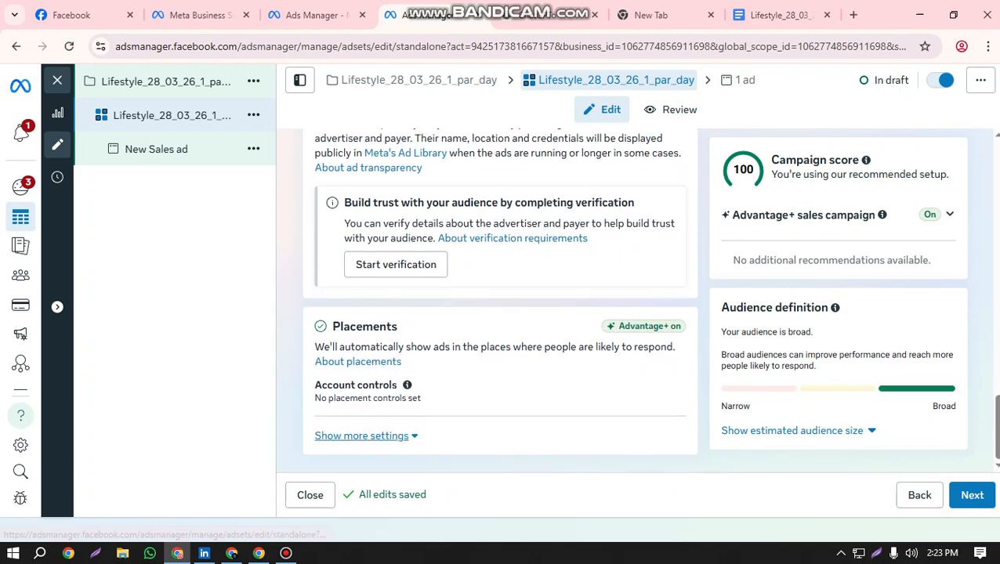
pyautogui.click(366, 436)
pyautogui.scroll(-3, 376, 400)
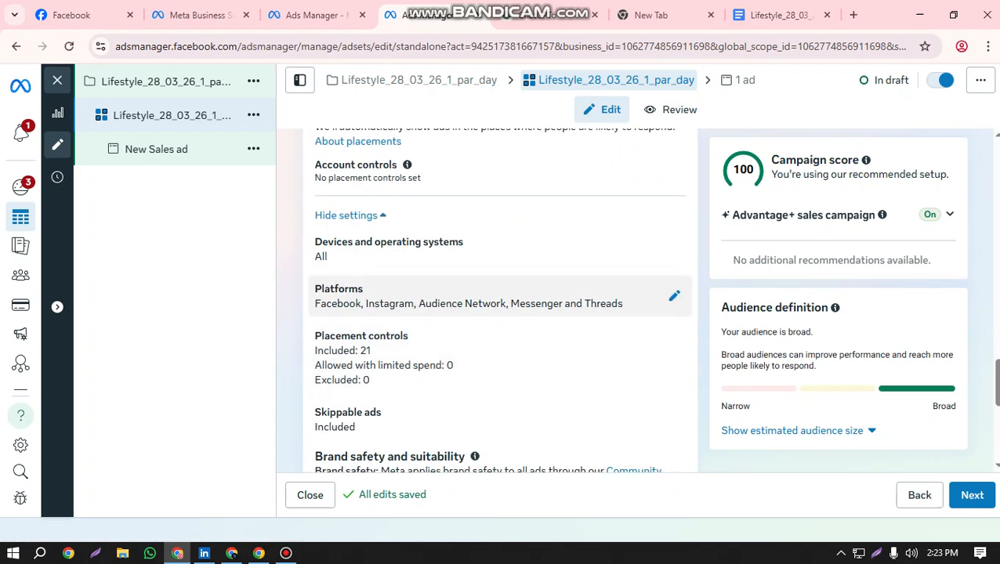
# Restrict the ad set's placement platforms to Facebook by excluding Instagram, Messenger, Audience Network and Threads
pyautogui.click(436, 306)
pyautogui.click(450, 325)
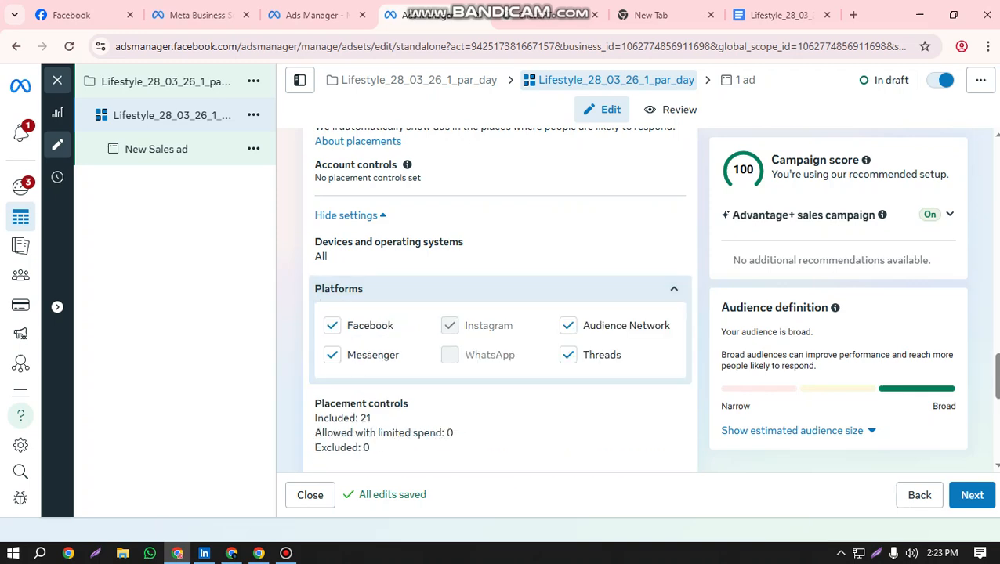
pyautogui.click(332, 355)
pyautogui.click(568, 325)
pyautogui.click(569, 355)
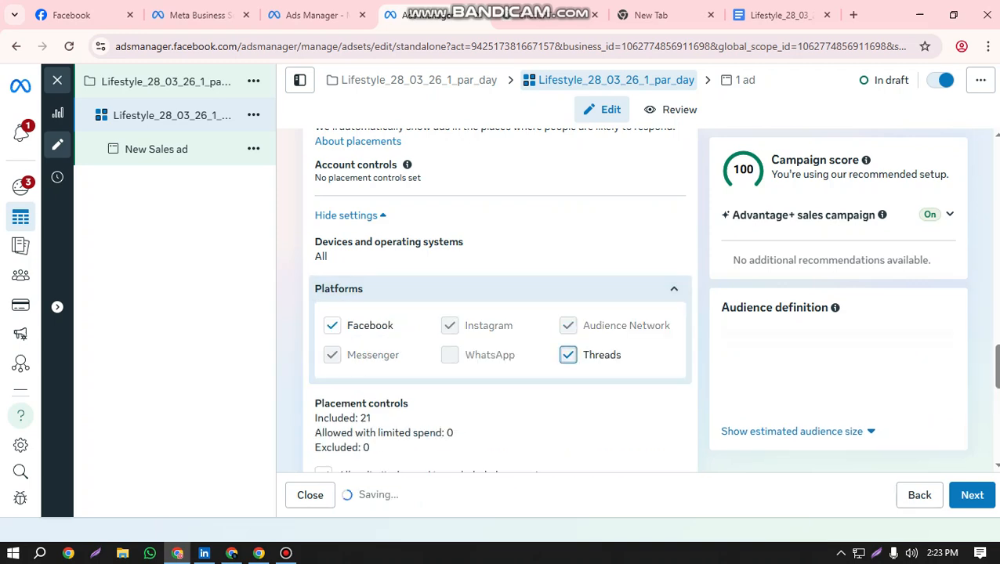
# Turn off limited spend for all the excluded placements and apply the change
pyautogui.scroll(-1, 568, 355)
pyautogui.scroll(-2, 502, 314)
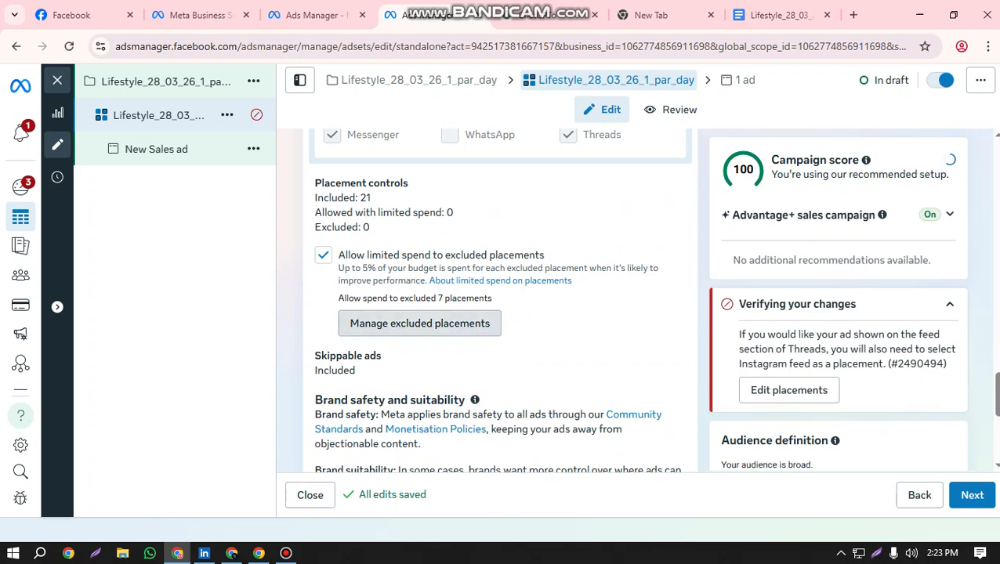
pyautogui.click(420, 323)
pyautogui.scroll(-2, 501, 290)
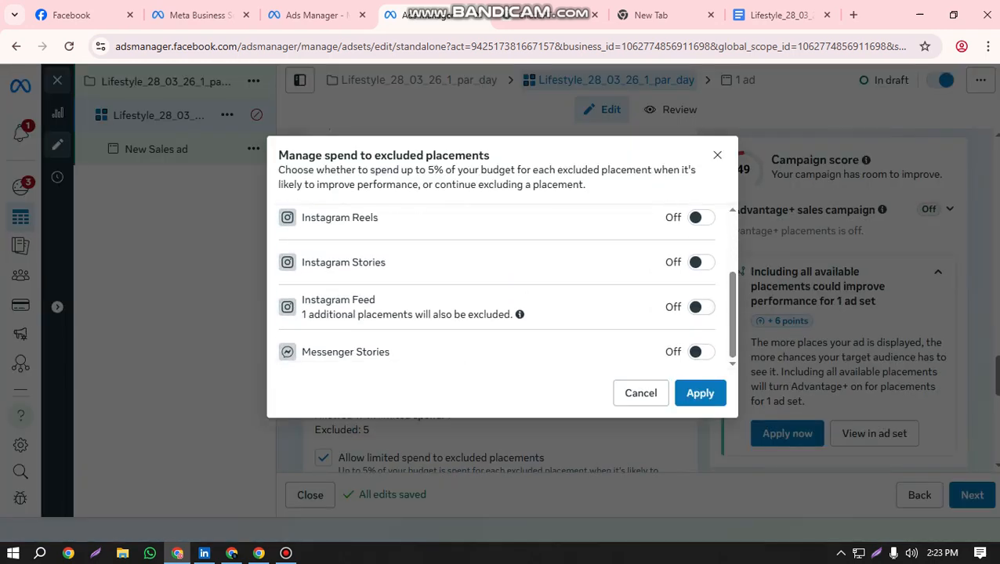
pyautogui.scroll(2, 501, 290)
pyautogui.click(700, 393)
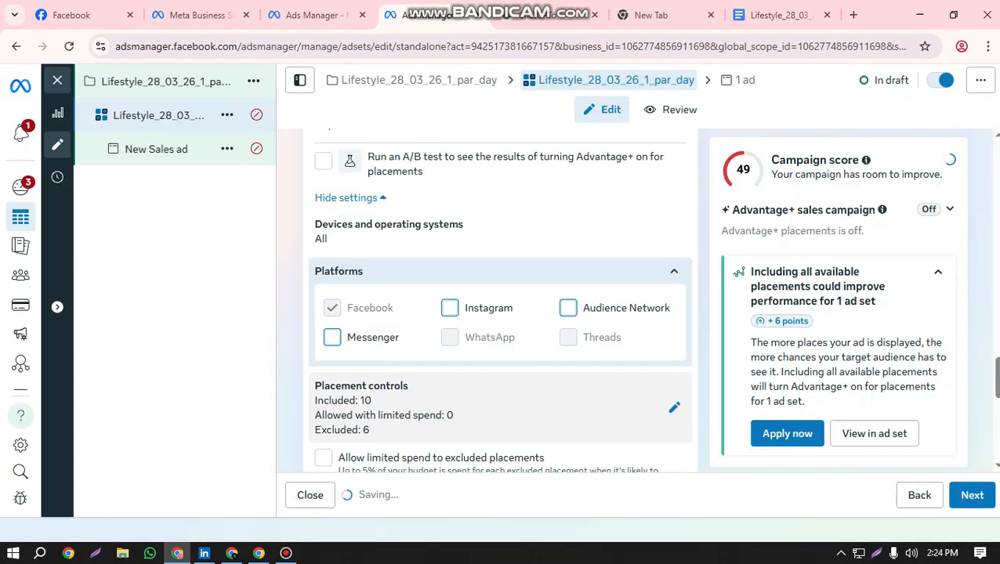
# Look over the ad set's brand suitability, ad transparency, audience, and budget and schedule sections
pyautogui.scroll(2, 502, 313)
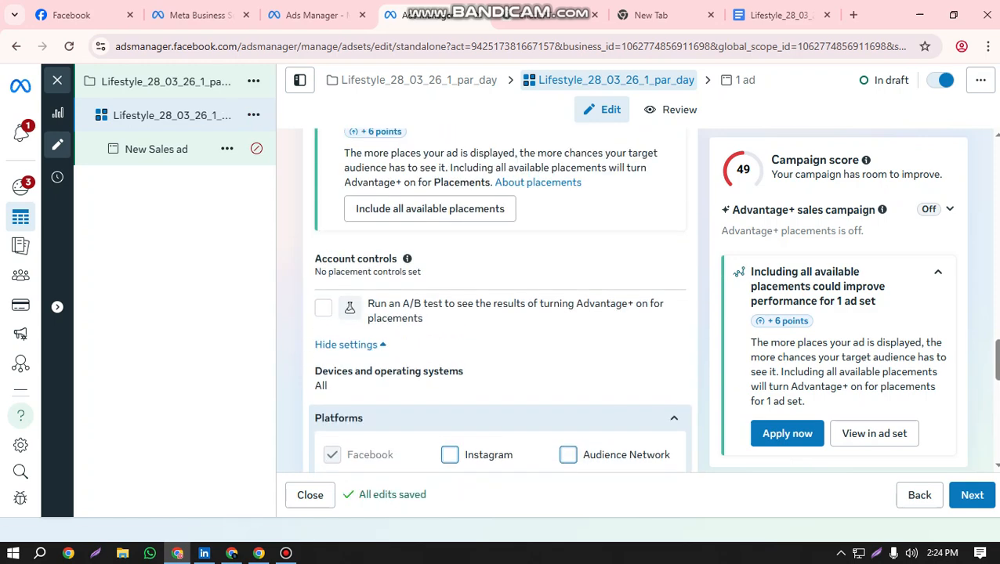
pyautogui.scroll(-8, 499, 298)
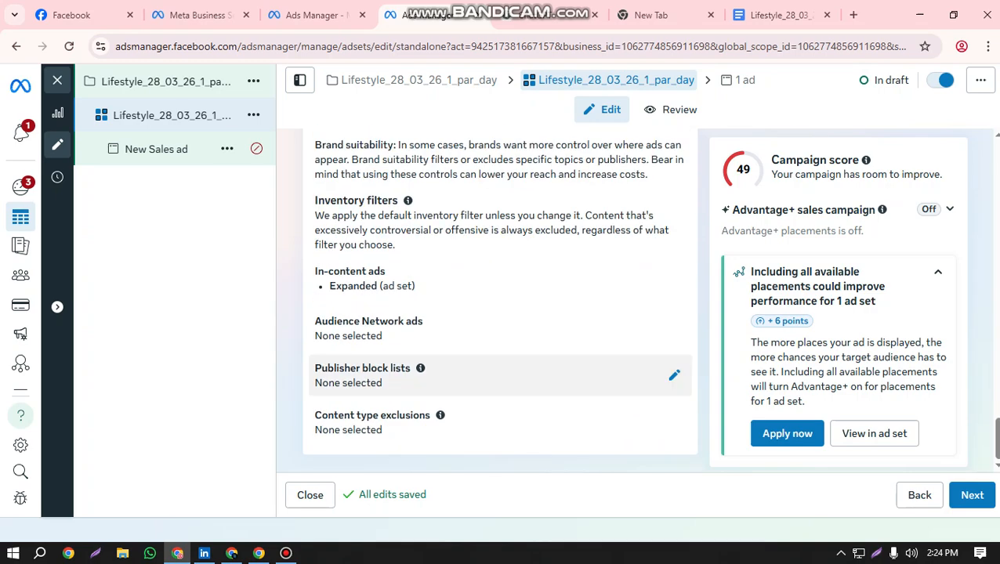
pyautogui.scroll(6, 502, 368)
pyautogui.scroll(10, 499, 306)
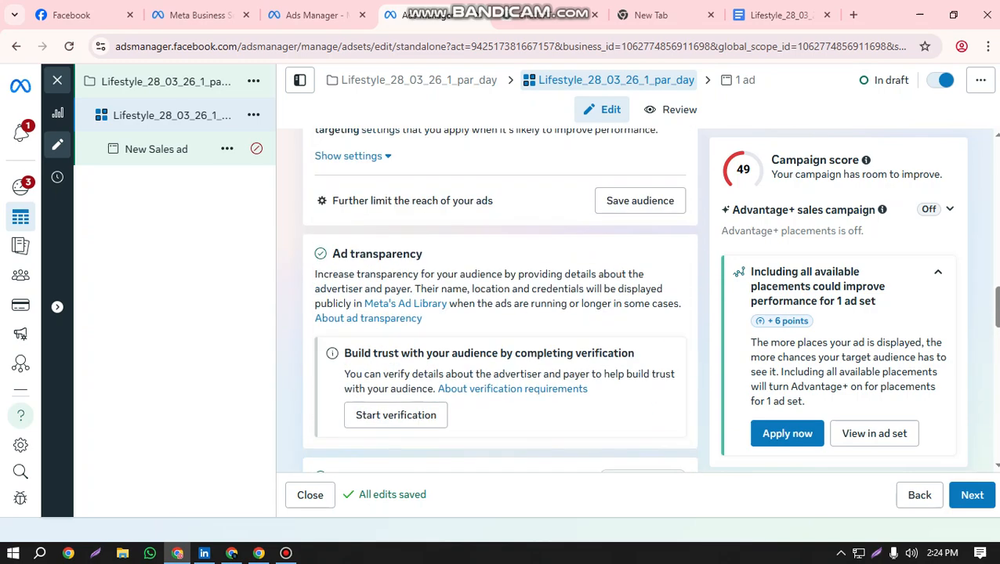
pyautogui.scroll(3, 500, 306)
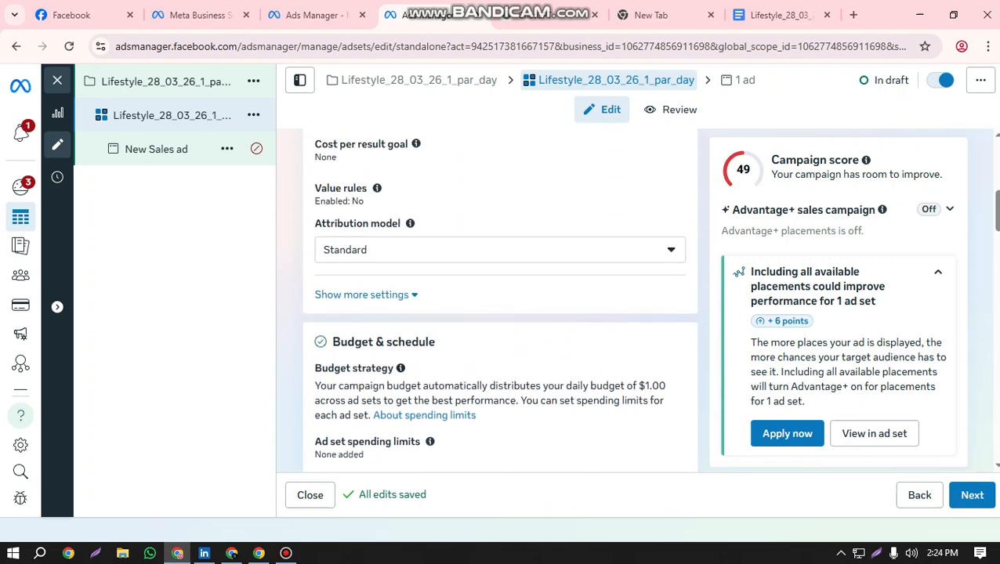
# Continue to the ad level and view the New Sales ad's identity and ad setup sections
pyautogui.click(972, 495)
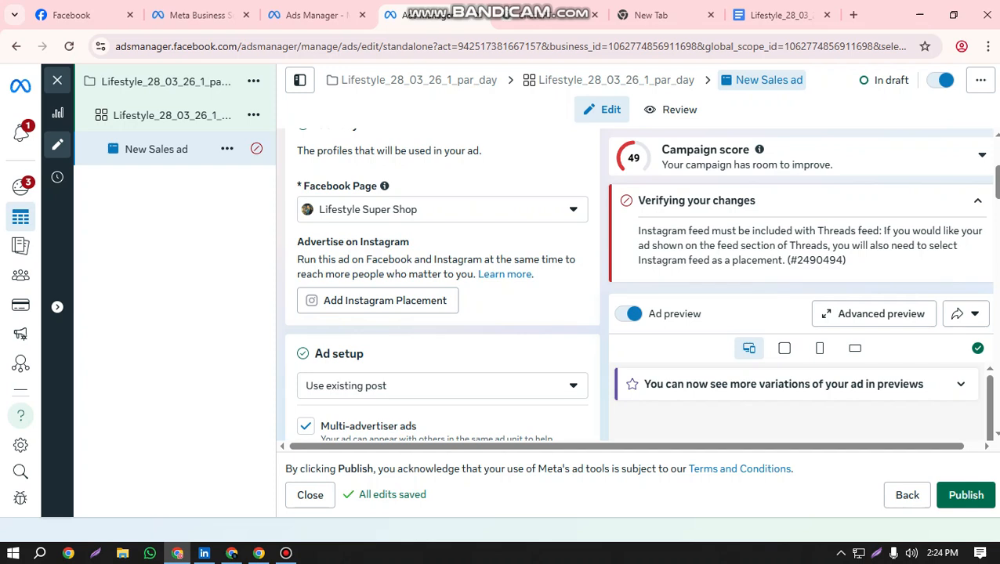
pyautogui.scroll(-1, 442, 284)
pyautogui.scroll(-1, 442, 284)
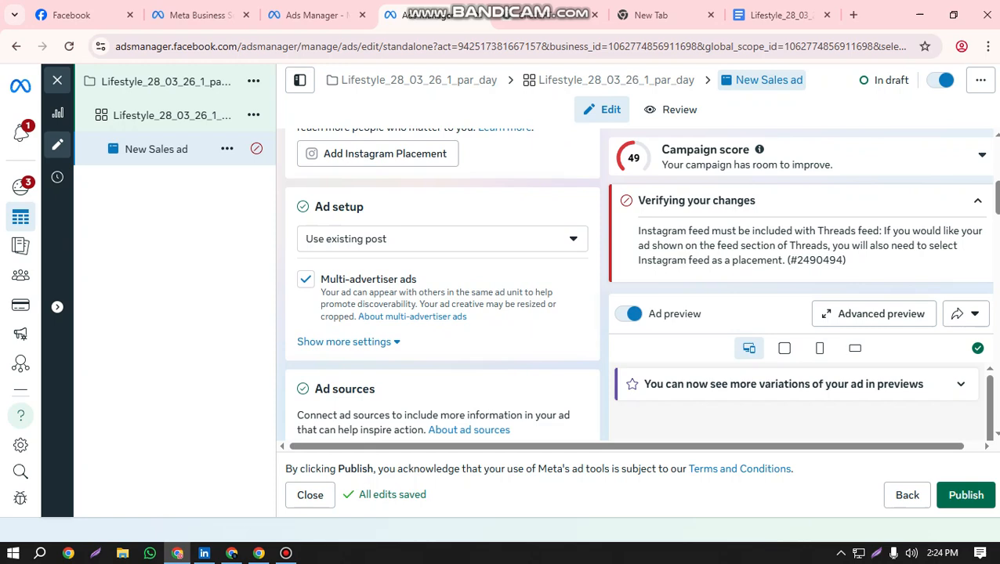
# Look through the ad's destination, browser add-ons, promotion and creative enhancement settings down to the URL parameters under tracking
pyautogui.scroll(-8, 442, 283)
pyautogui.scroll(-7, 442, 284)
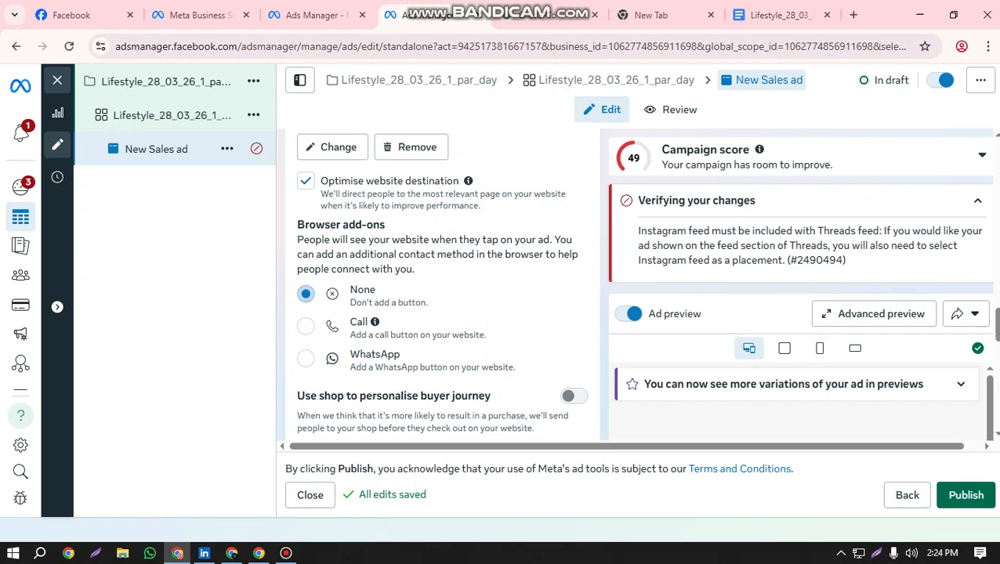
pyautogui.scroll(-4, 442, 284)
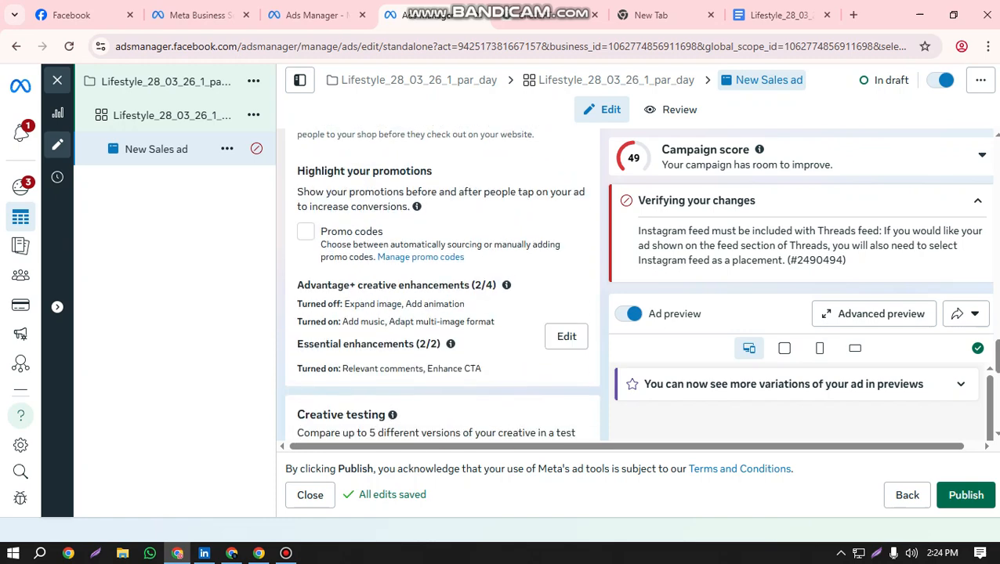
pyautogui.scroll(-5, 442, 284)
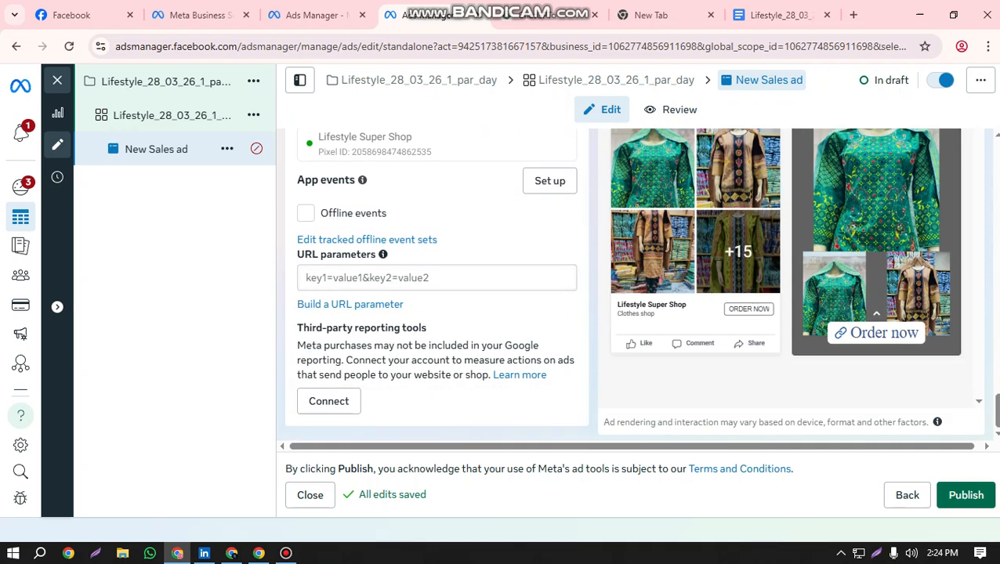
pyautogui.click(312, 277)
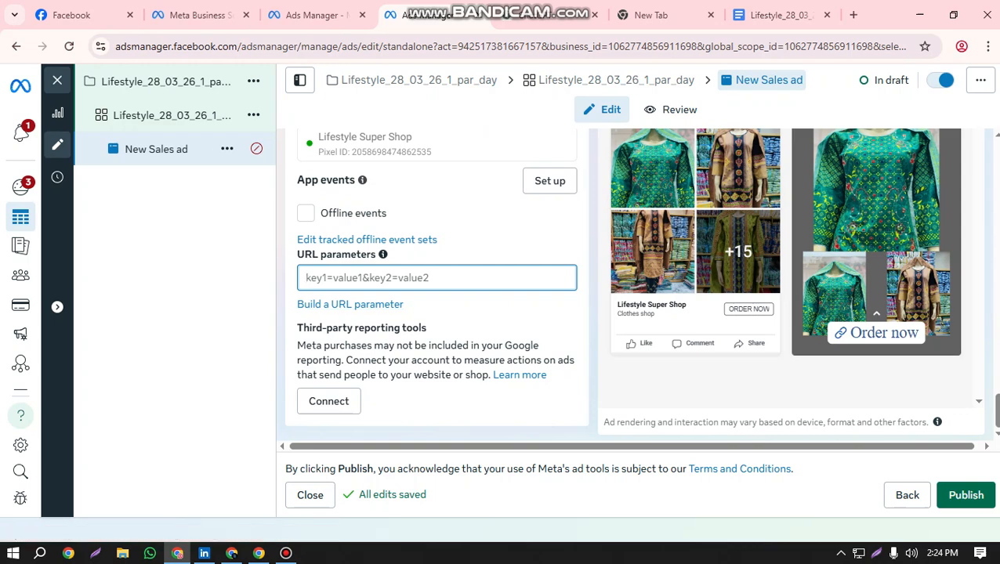
# Review the ad's tracking, creative testing, promotion and browser add-on settings again, back up to its call to action, primary text and selected post
pyautogui.scroll(5, 635, 282)
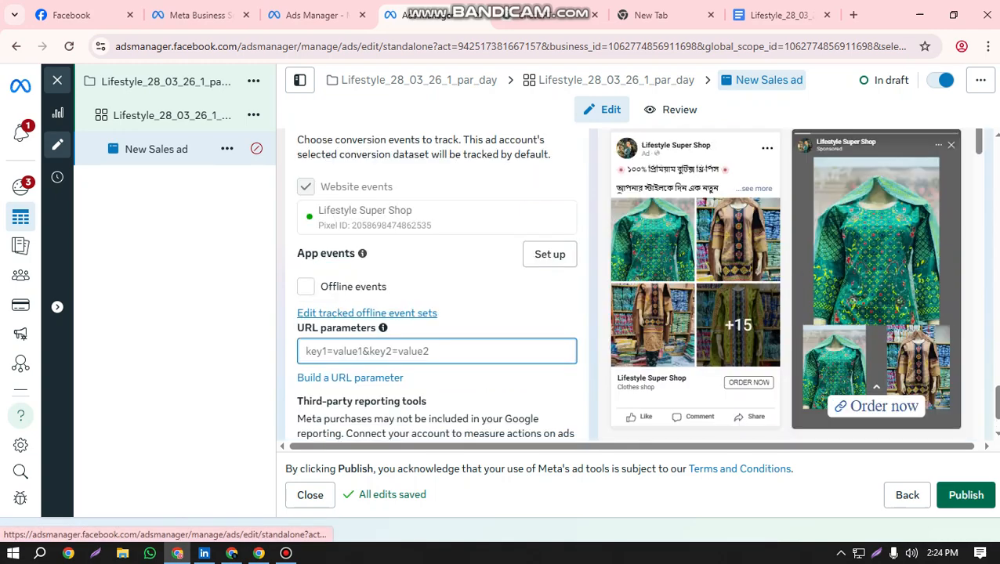
pyautogui.scroll(3, 442, 282)
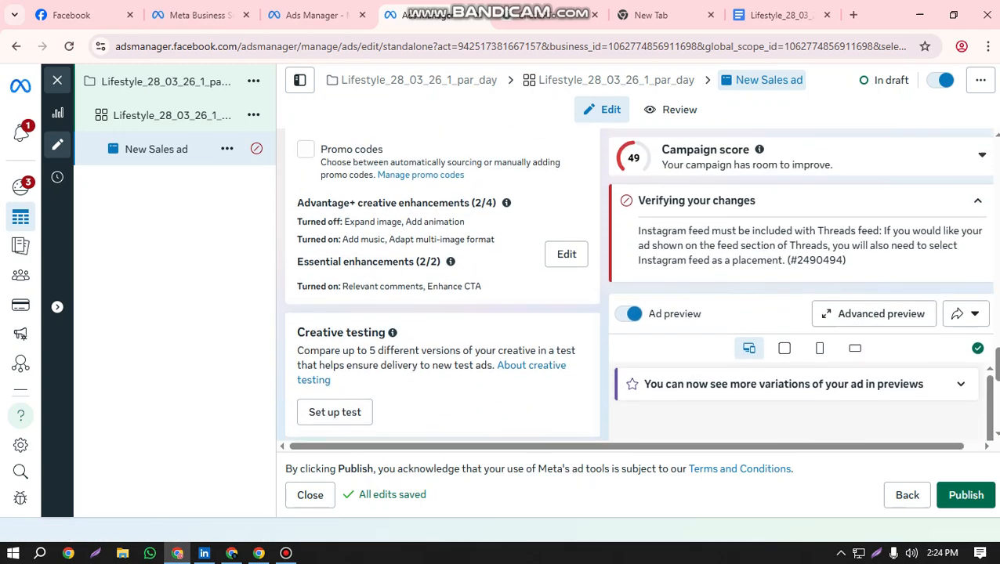
pyautogui.scroll(1, 442, 282)
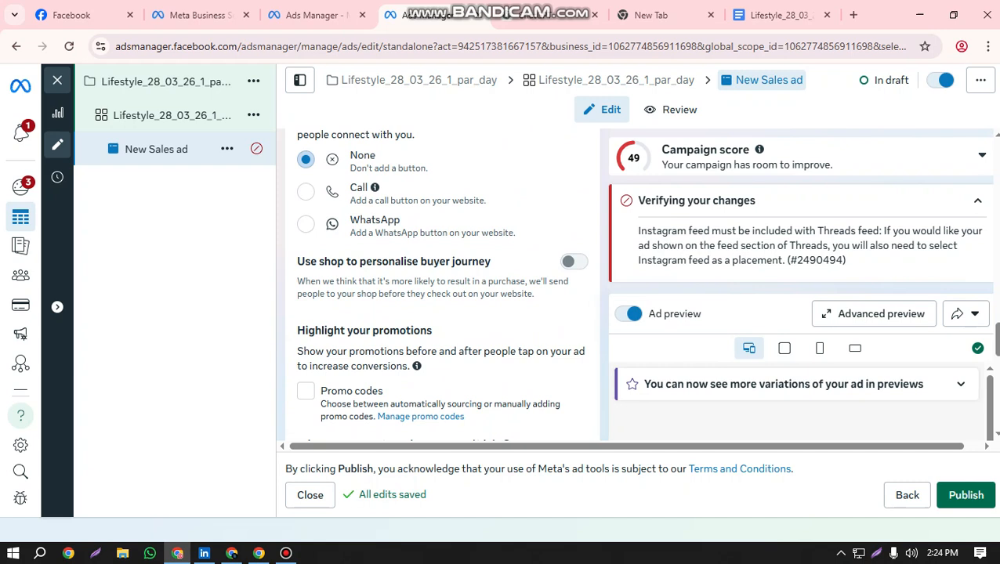
pyautogui.scroll(3, 442, 282)
pyautogui.scroll(-3, 442, 282)
pyautogui.scroll(-2, 442, 284)
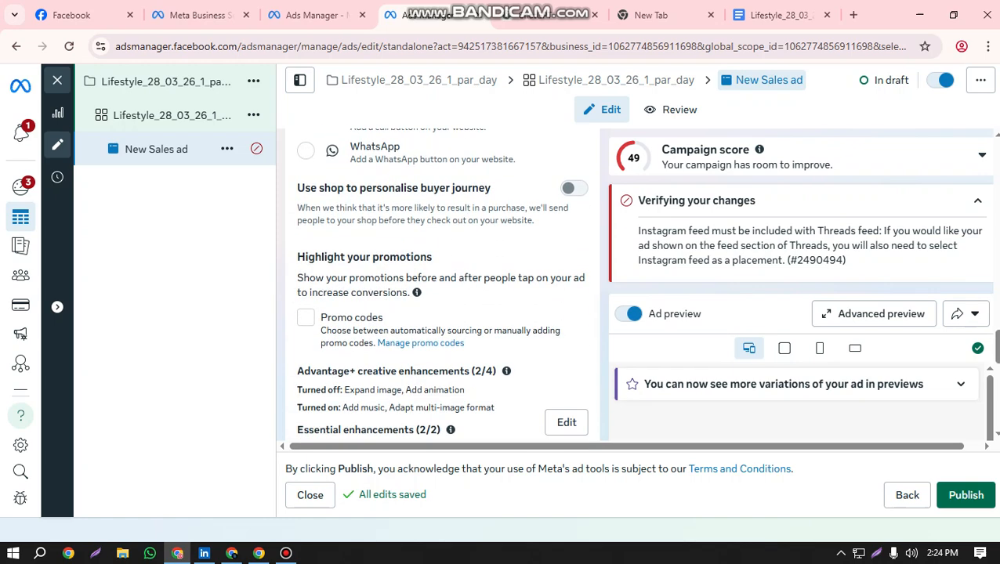
pyautogui.scroll(5, 442, 284)
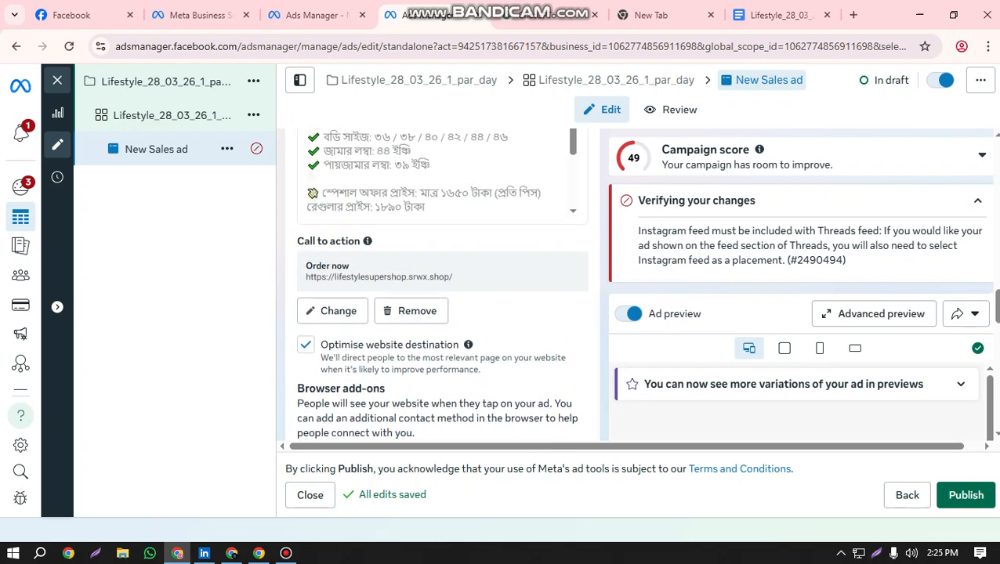
pyautogui.scroll(8, 441, 283)
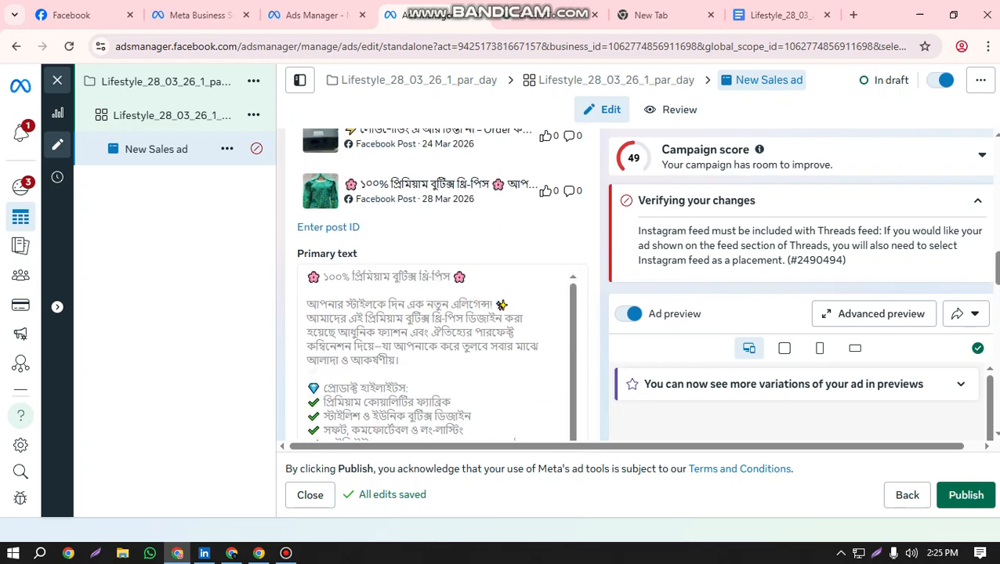